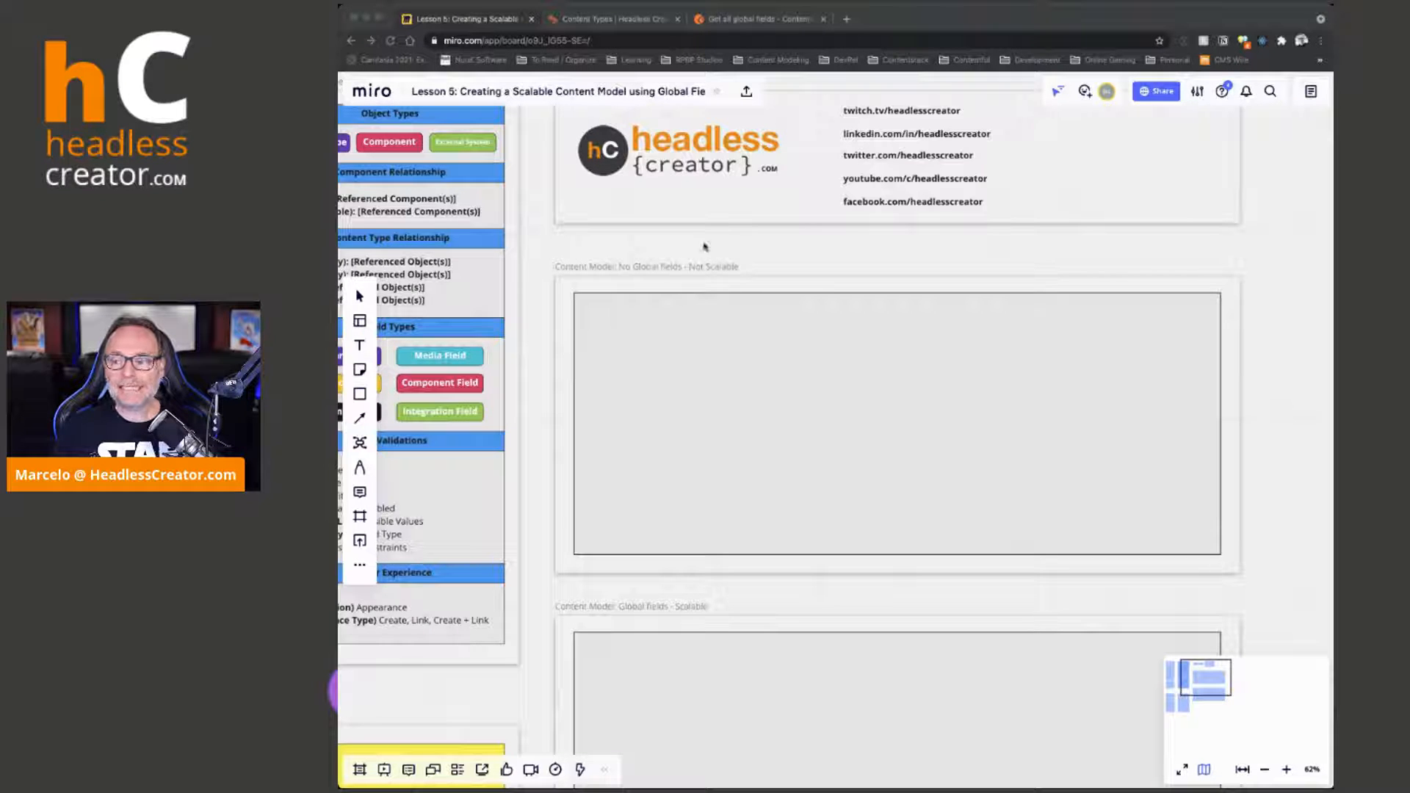
Create a Company mind map with a Name branch in the "Content Model: No Global fields - Not Scalable" frame
{"action": "left_click", "coordinate": [755, 248]}
{"action": "scroll", "coordinate": [864, 350], "scroll_direction": "up", "scroll_amount": 3}
{"action": "scroll", "coordinate": [864, 349], "scroll_direction": "down", "scroll_amount": 2}
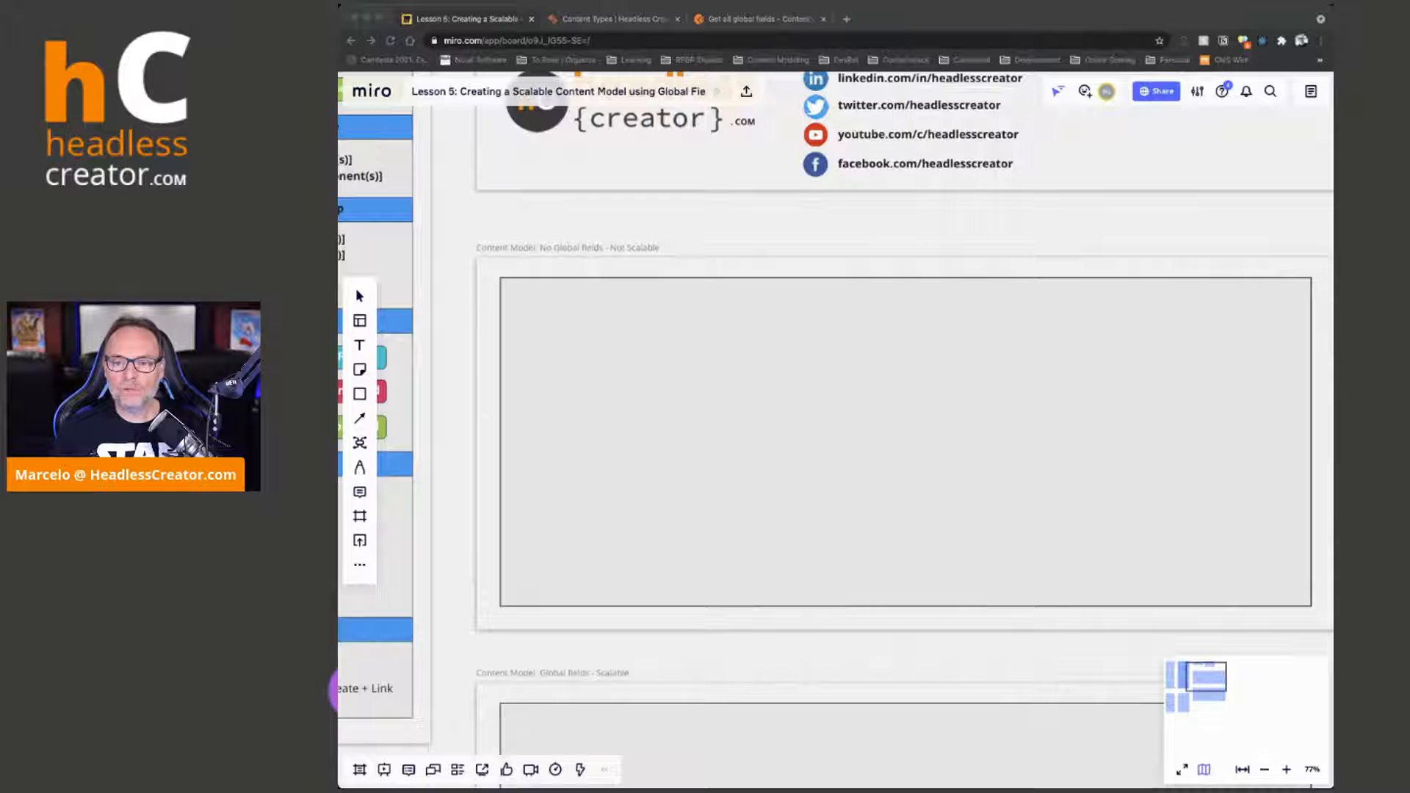
{"action": "left_click", "coordinate": [962, 21]}
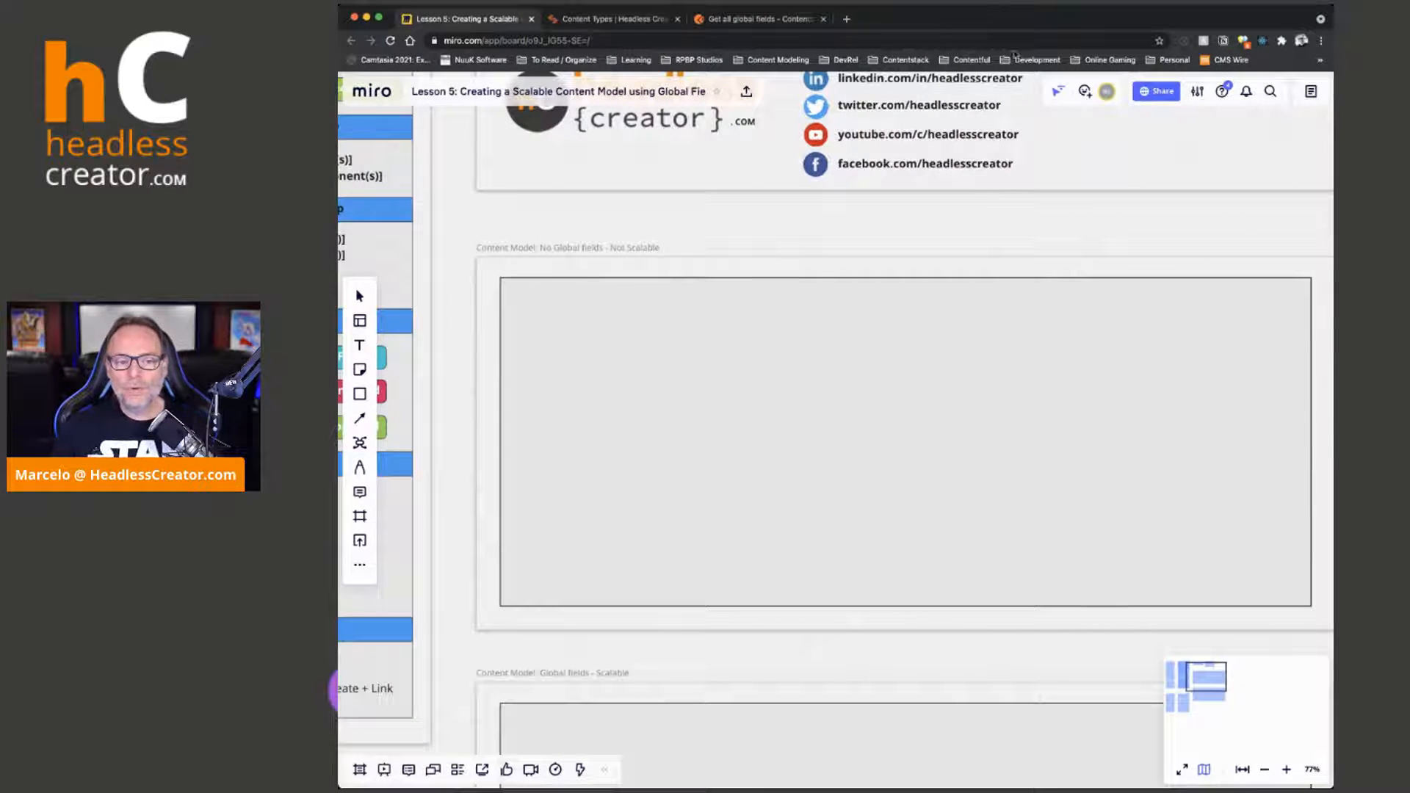
{"action": "scroll", "coordinate": [603, 352], "scroll_direction": "up", "scroll_amount": 3}
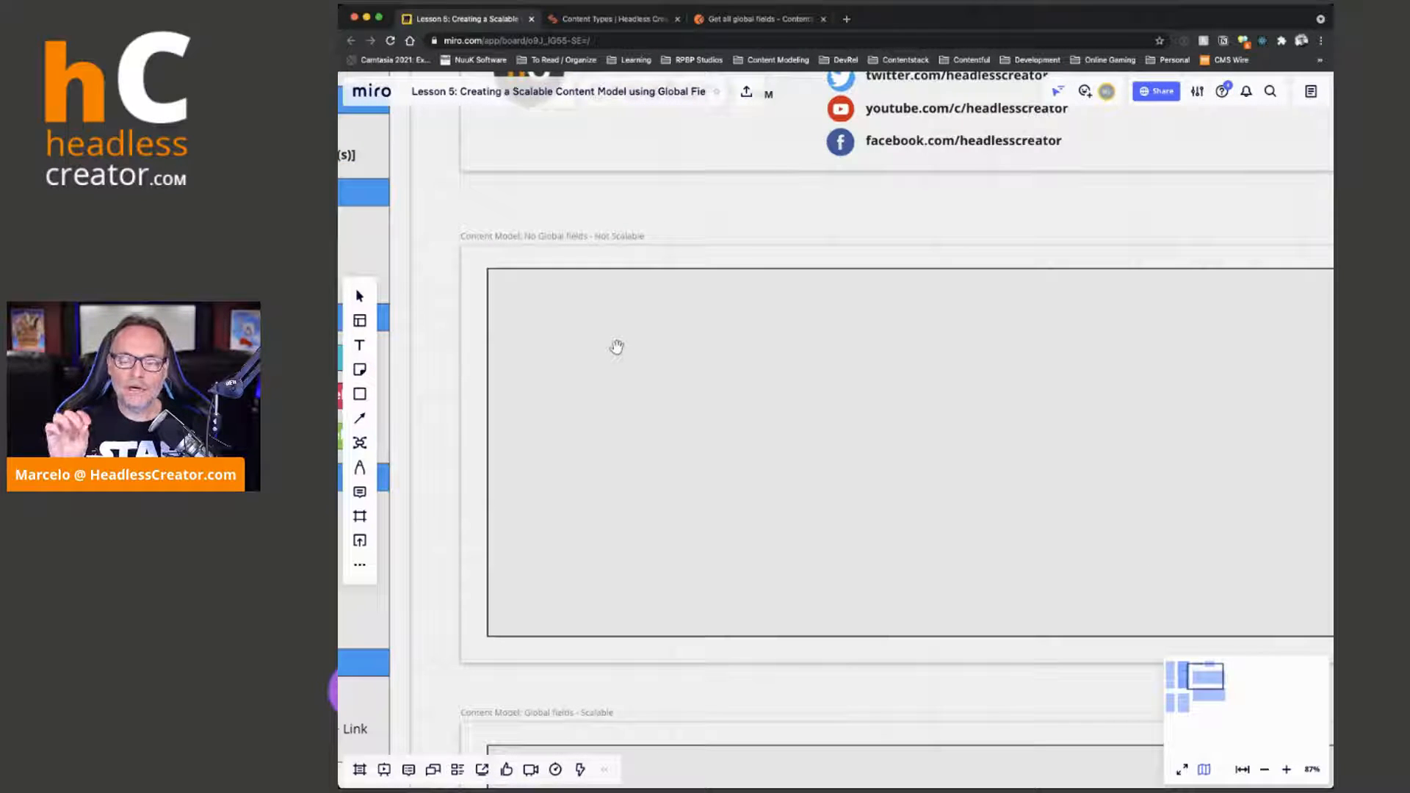
{"action": "left_click", "coordinate": [359, 442]}
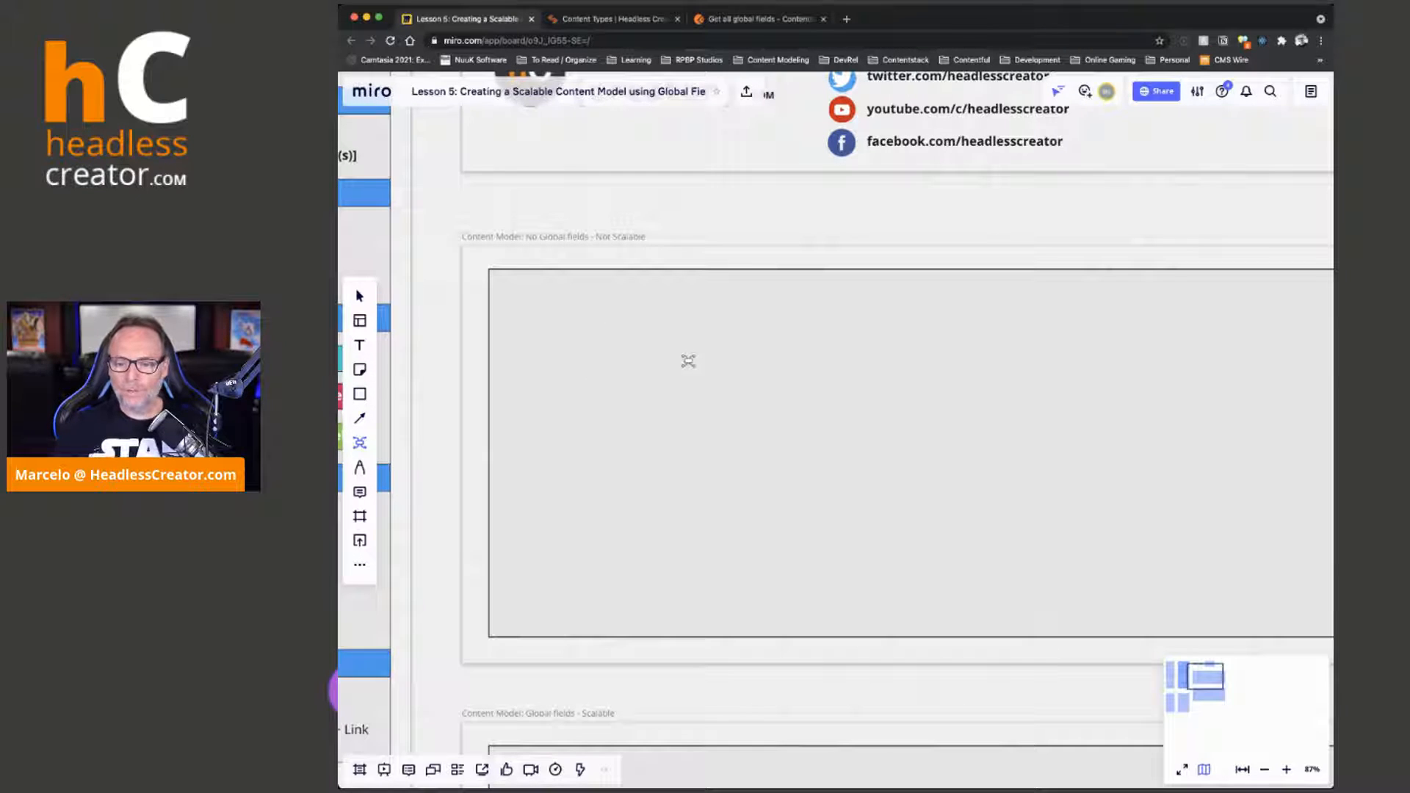
{"action": "left_click", "coordinate": [592, 345]}
{"action": "type", "text": "Company"}
{"action": "key", "text": "Tab"}
{"action": "type", "text": "Name"}
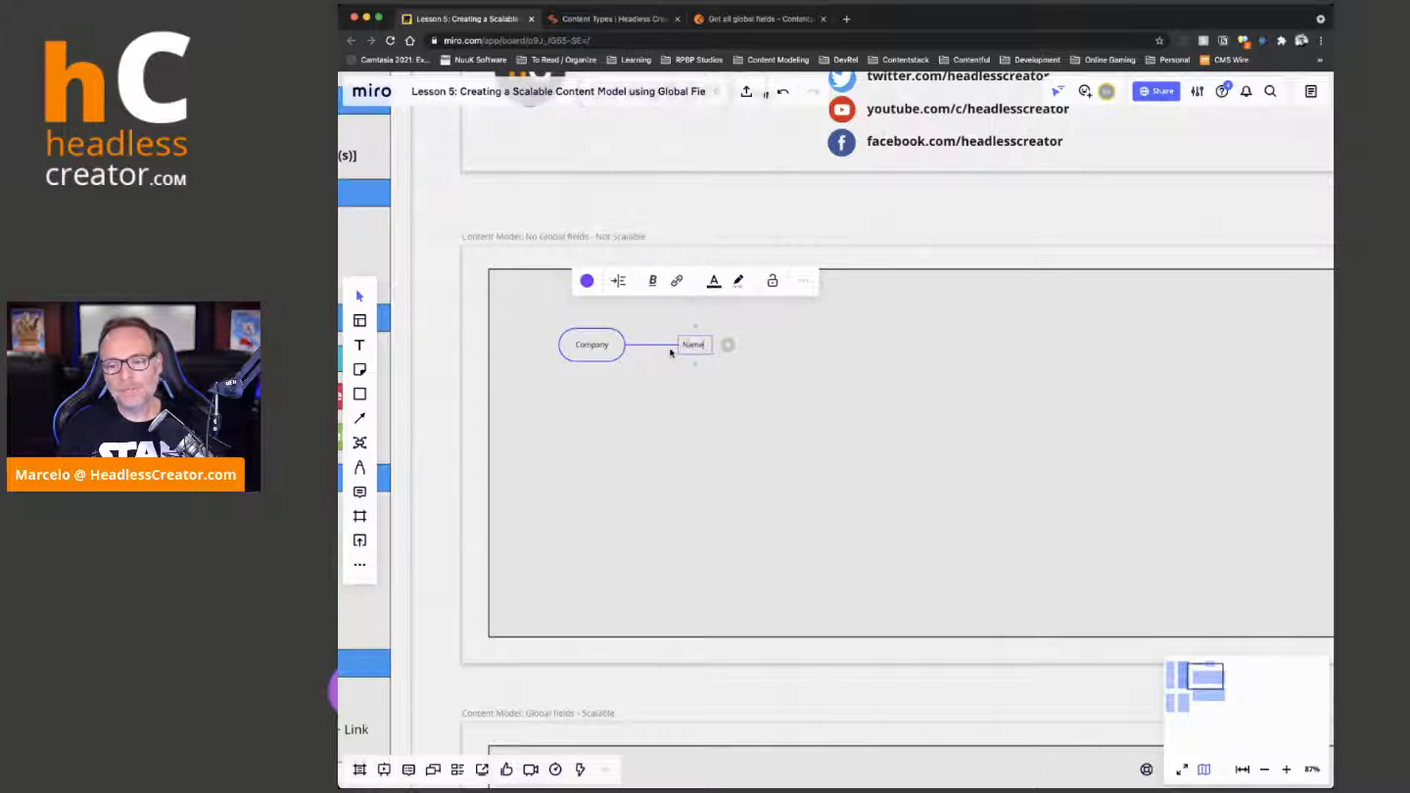
{"action": "left_click", "coordinate": [677, 461]}
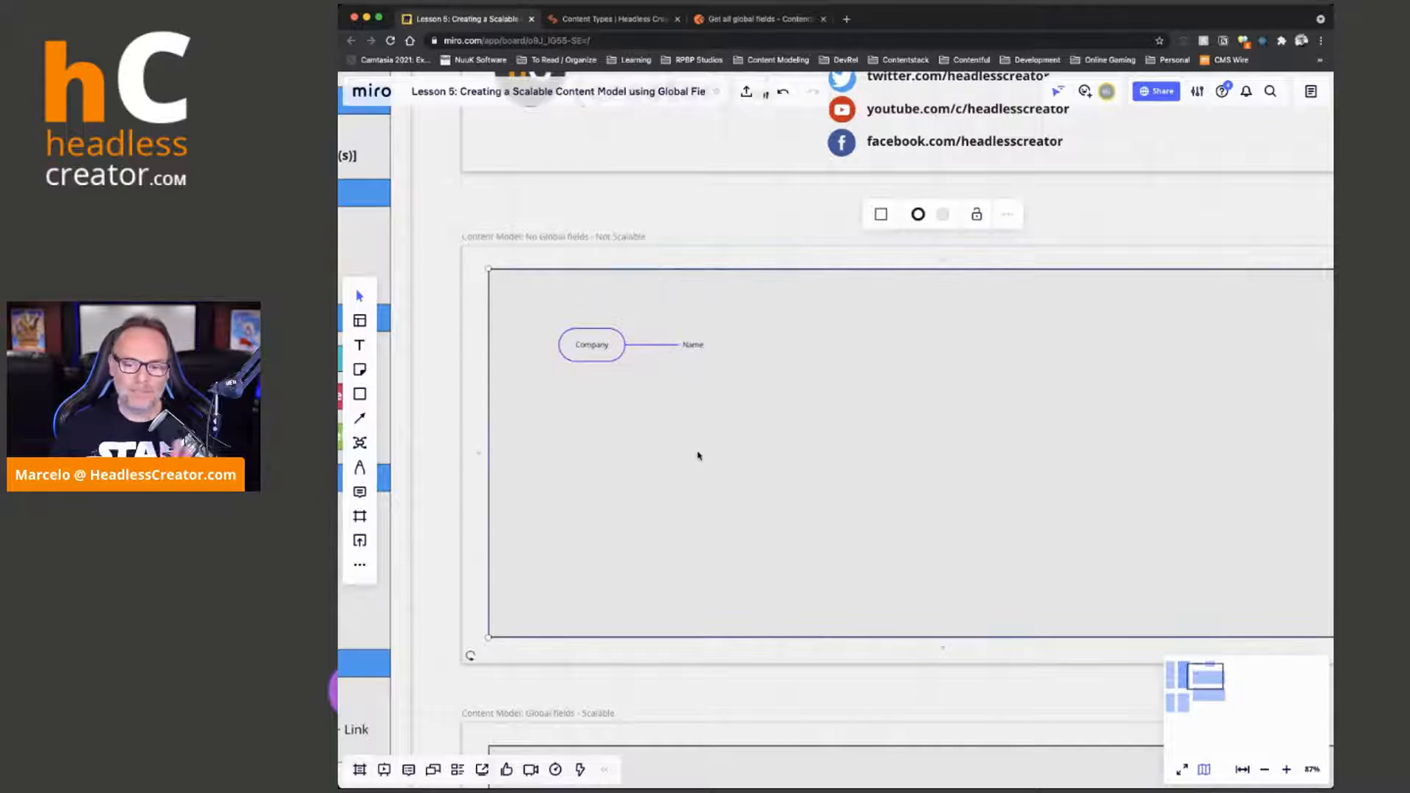
Add a second mind map named User with a Name branch below the Company mind map
{"action": "left_click", "coordinate": [357, 444]}
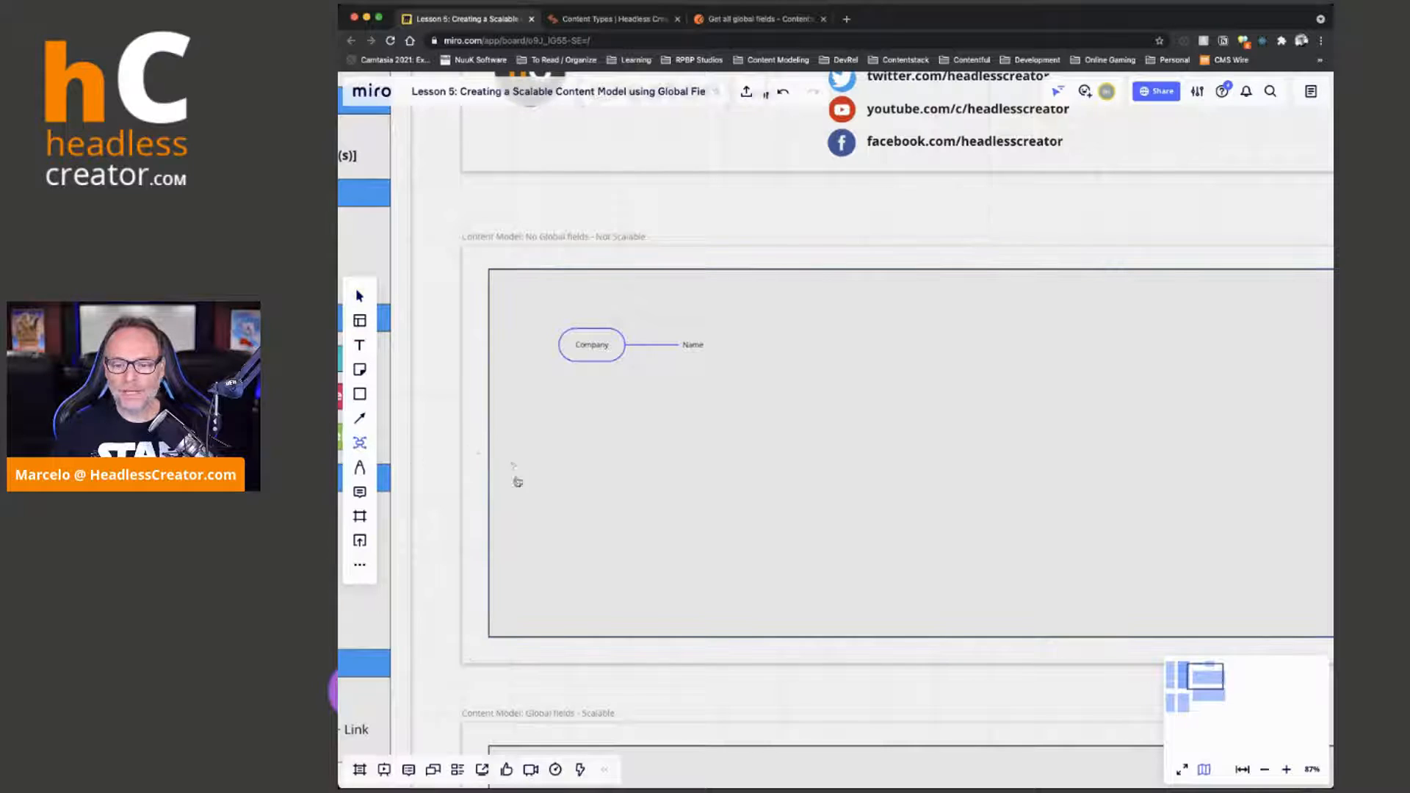
{"action": "left_click", "coordinate": [573, 460]}
{"action": "type", "text": "user"}
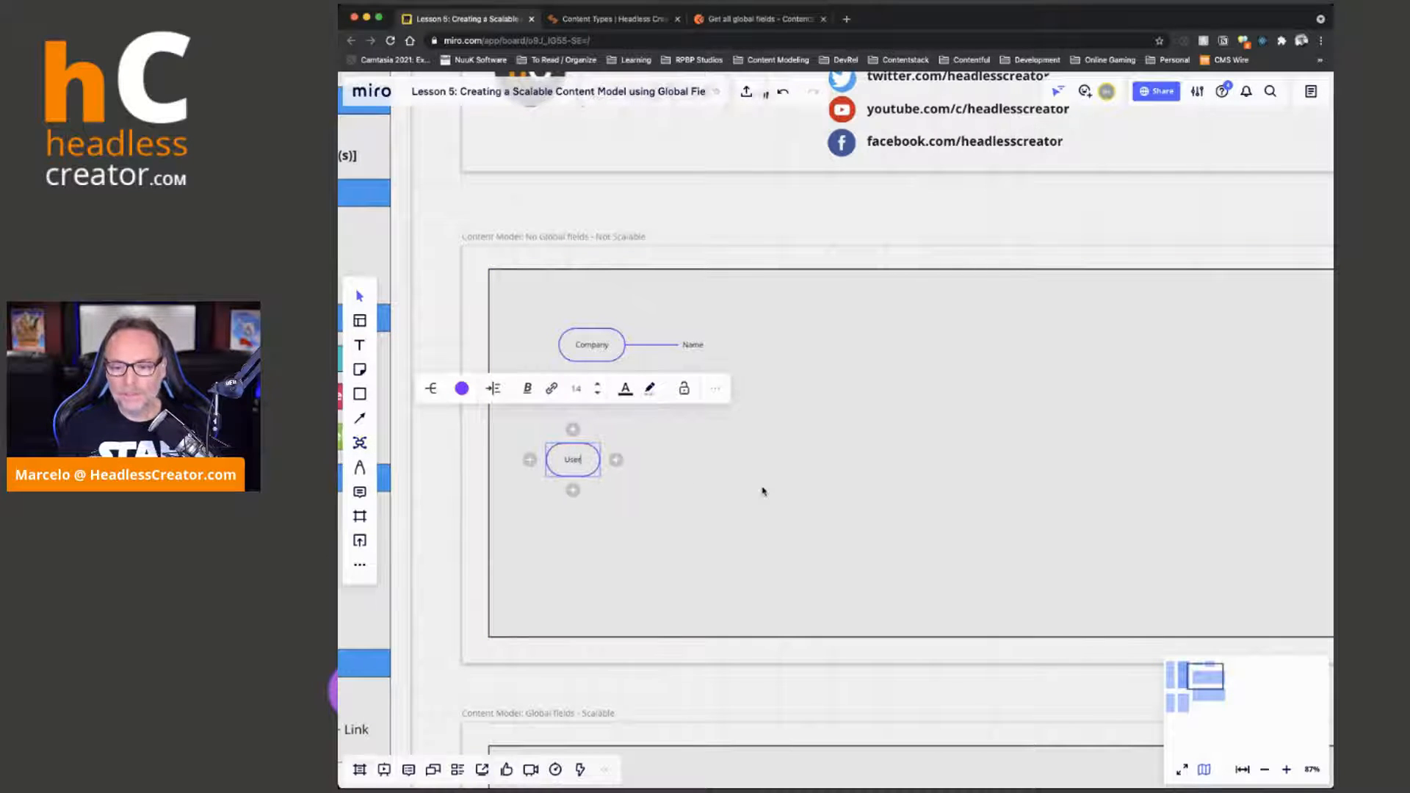
{"action": "key", "text": "Tab"}
{"action": "type", "text": "Name"}
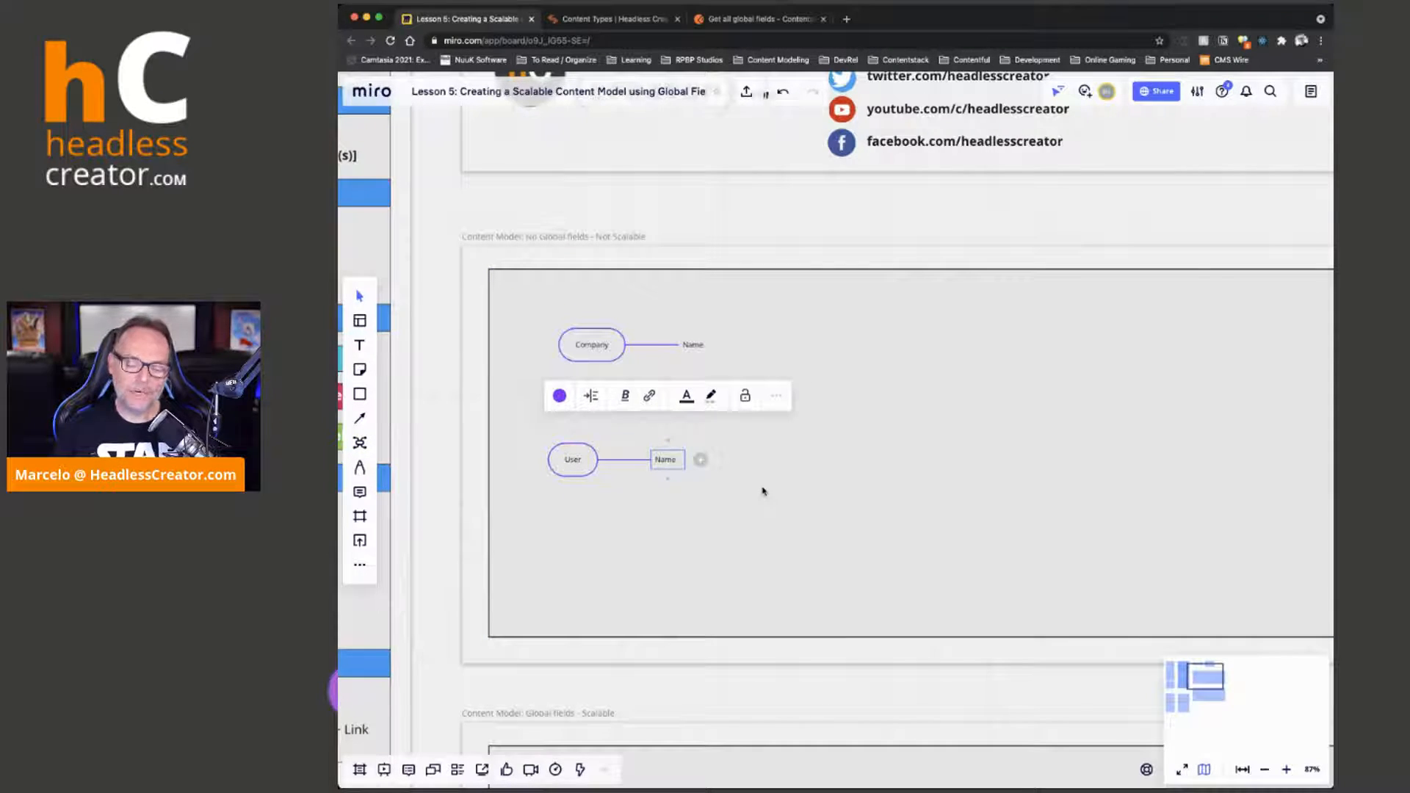
{"action": "left_click", "coordinate": [677, 410]}
Shift the Company mind map up and add Address, City, State, Zip and Country branches after Name
{"action": "left_click_drag", "start_coordinate": [595, 352], "coordinate": [564, 341]}
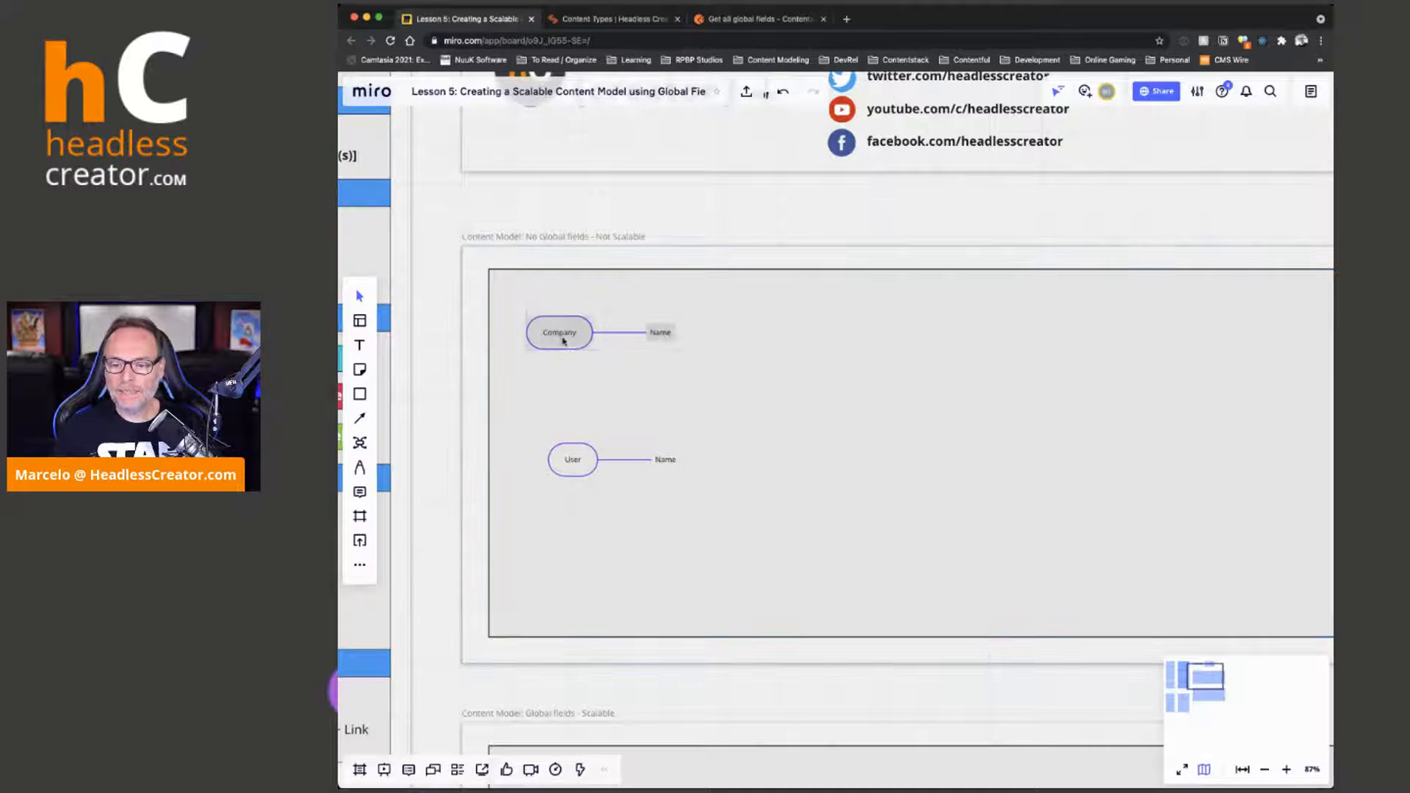
{"action": "left_click", "coordinate": [663, 331]}
{"action": "key", "text": "Return"}
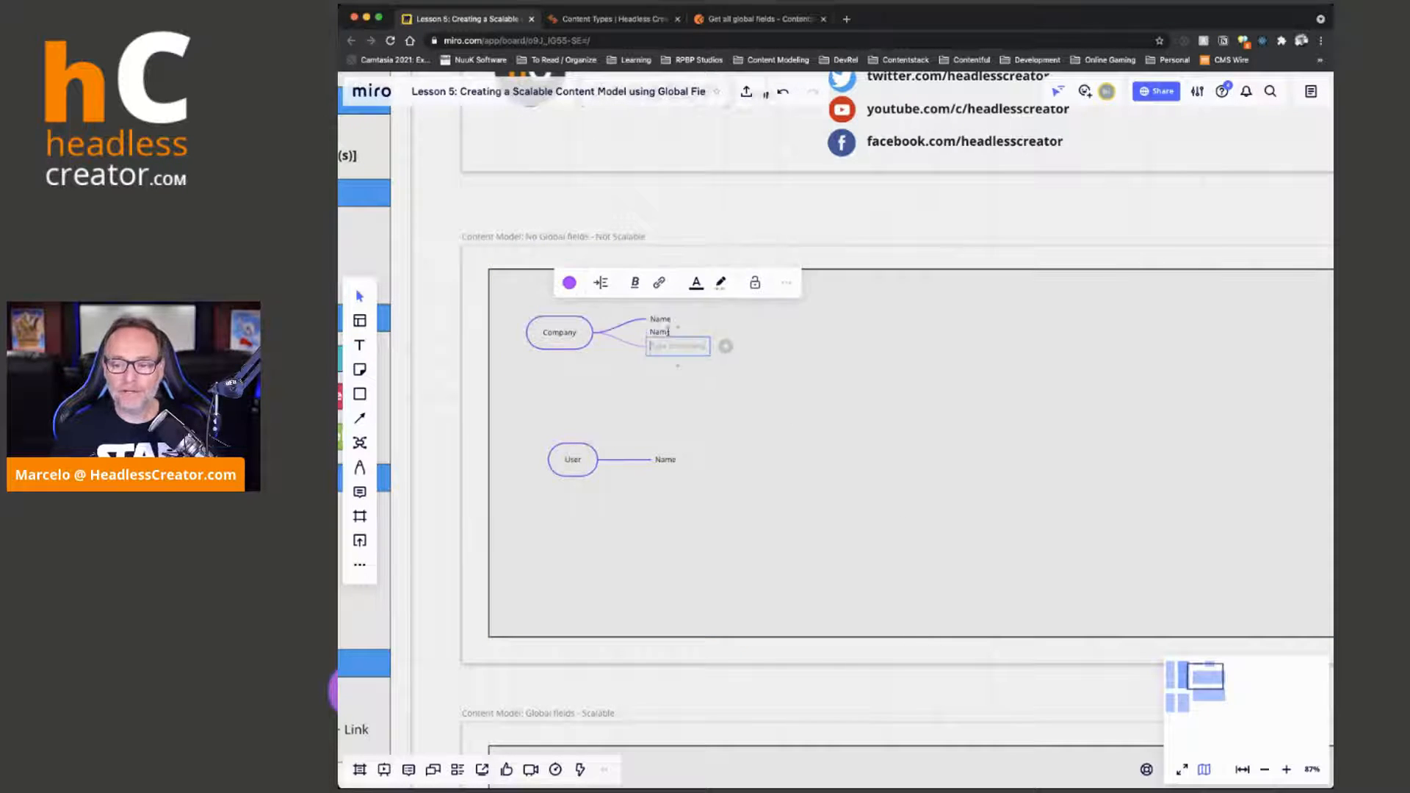
{"action": "type", "text": "City"}
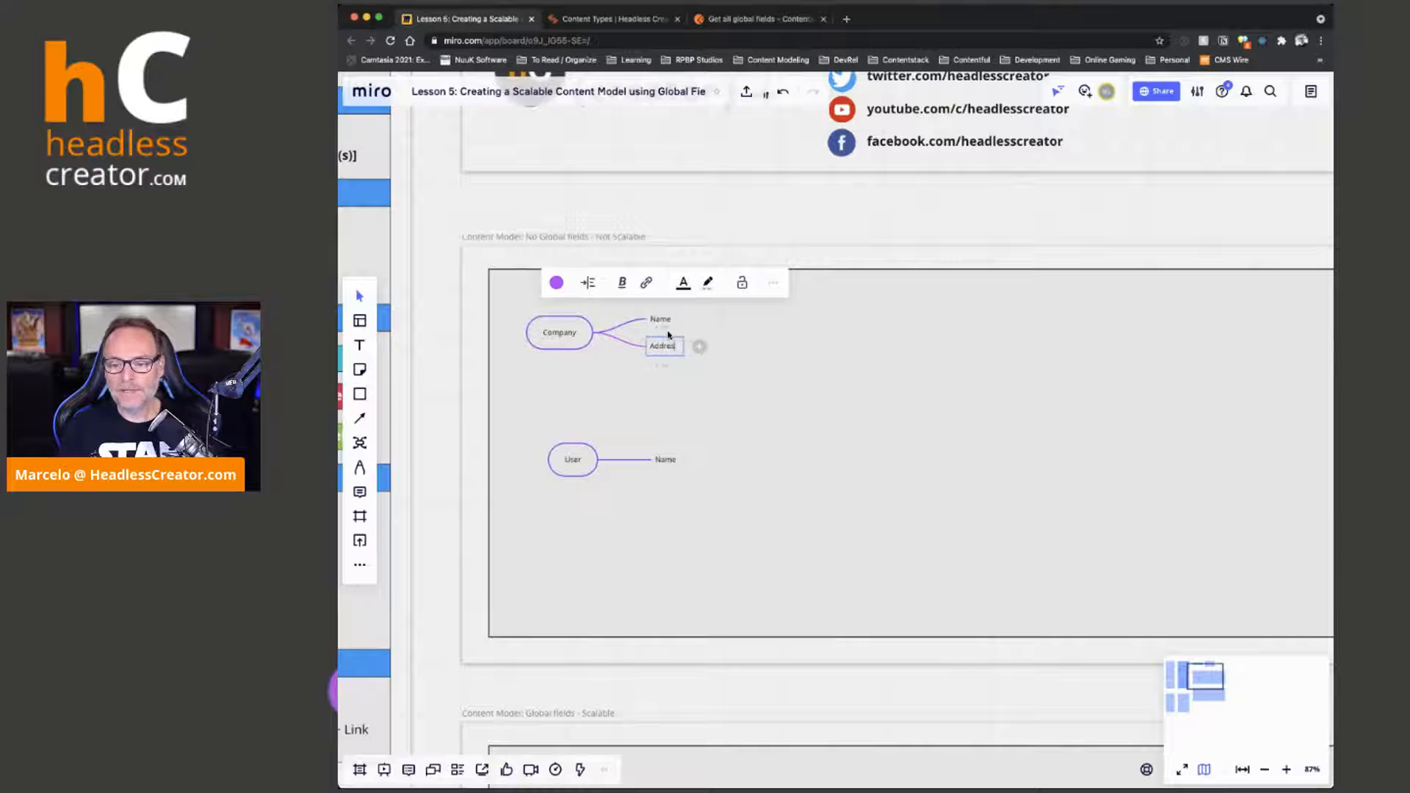
{"action": "key", "text": "Return"}
{"action": "type", "text": "Zip"}
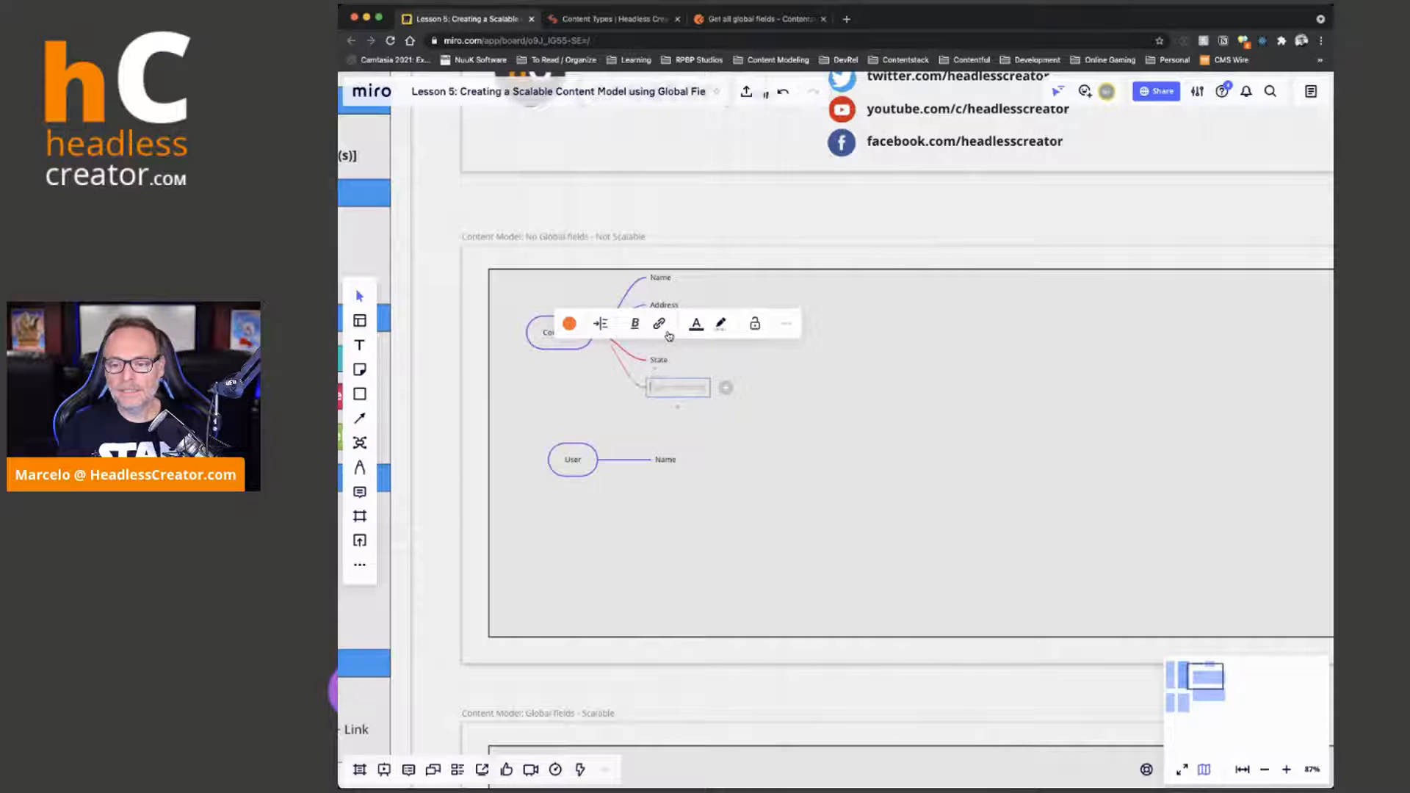
{"action": "key", "text": "Return"}
{"action": "type", "text": "Country"}
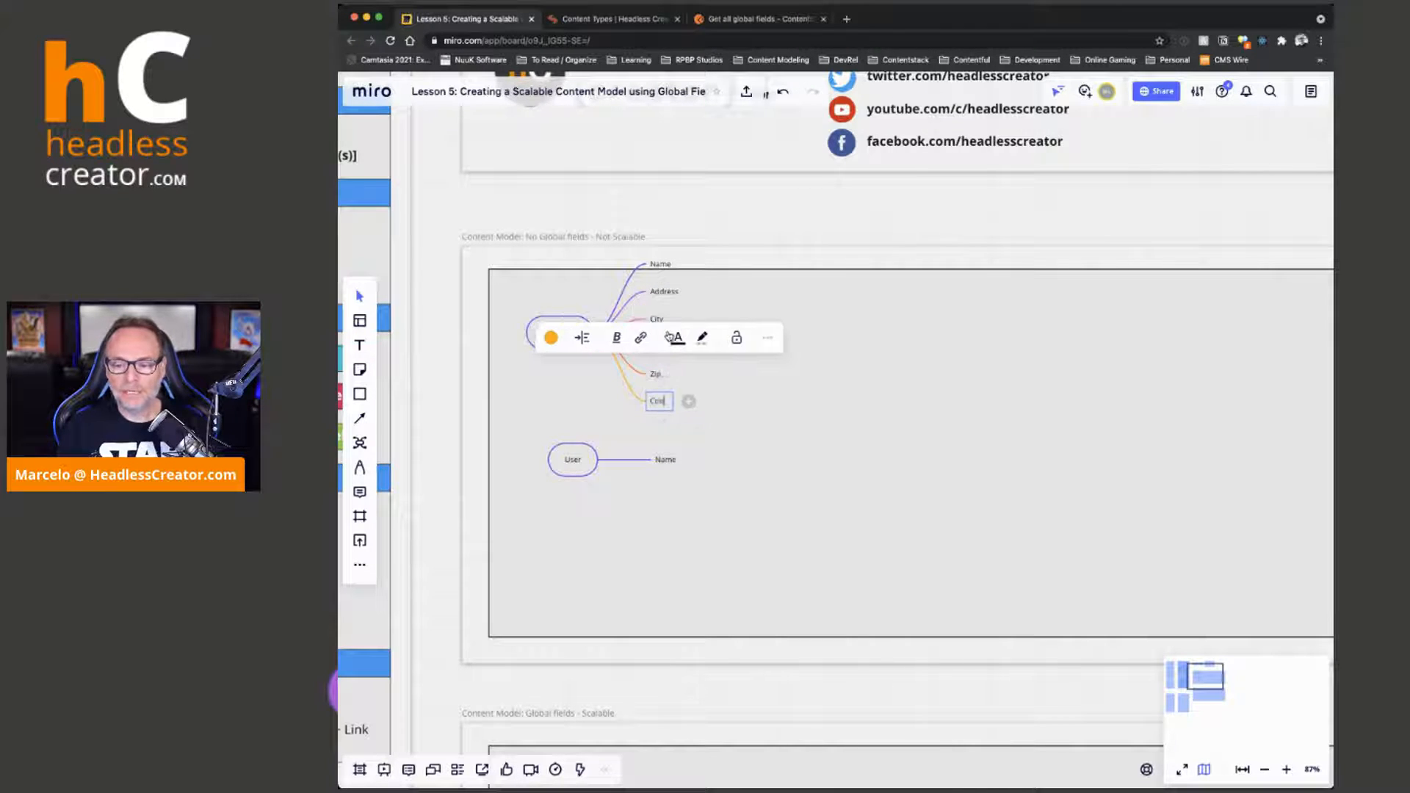
{"action": "key", "text": "Return"}
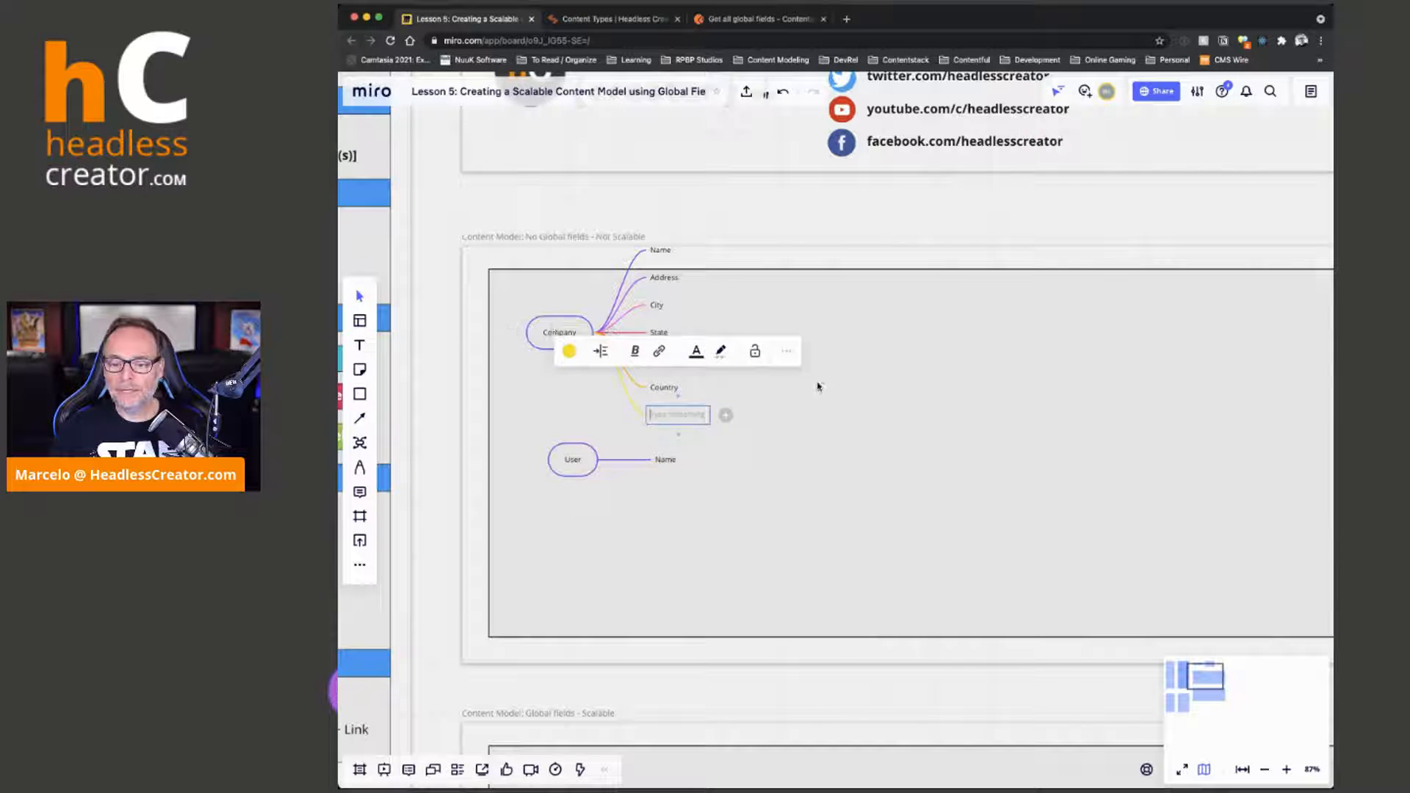
{"action": "left_click", "coordinate": [868, 417]}
Move the Company mind map slightly down within the frame and recolour all its branches purple
{"action": "left_click", "coordinate": [570, 339]}
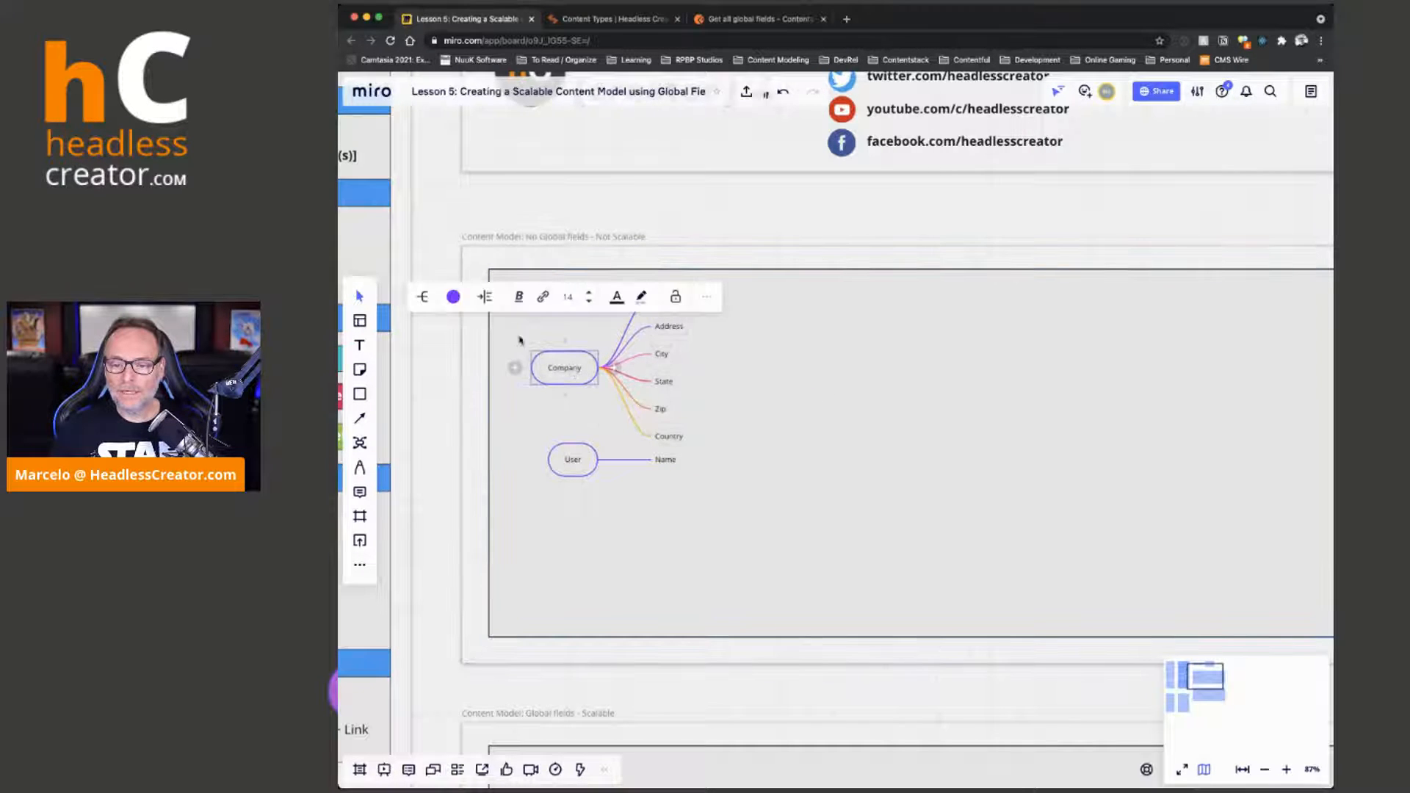
{"action": "left_click", "coordinate": [454, 296]}
{"action": "left_click", "coordinate": [414, 359]}
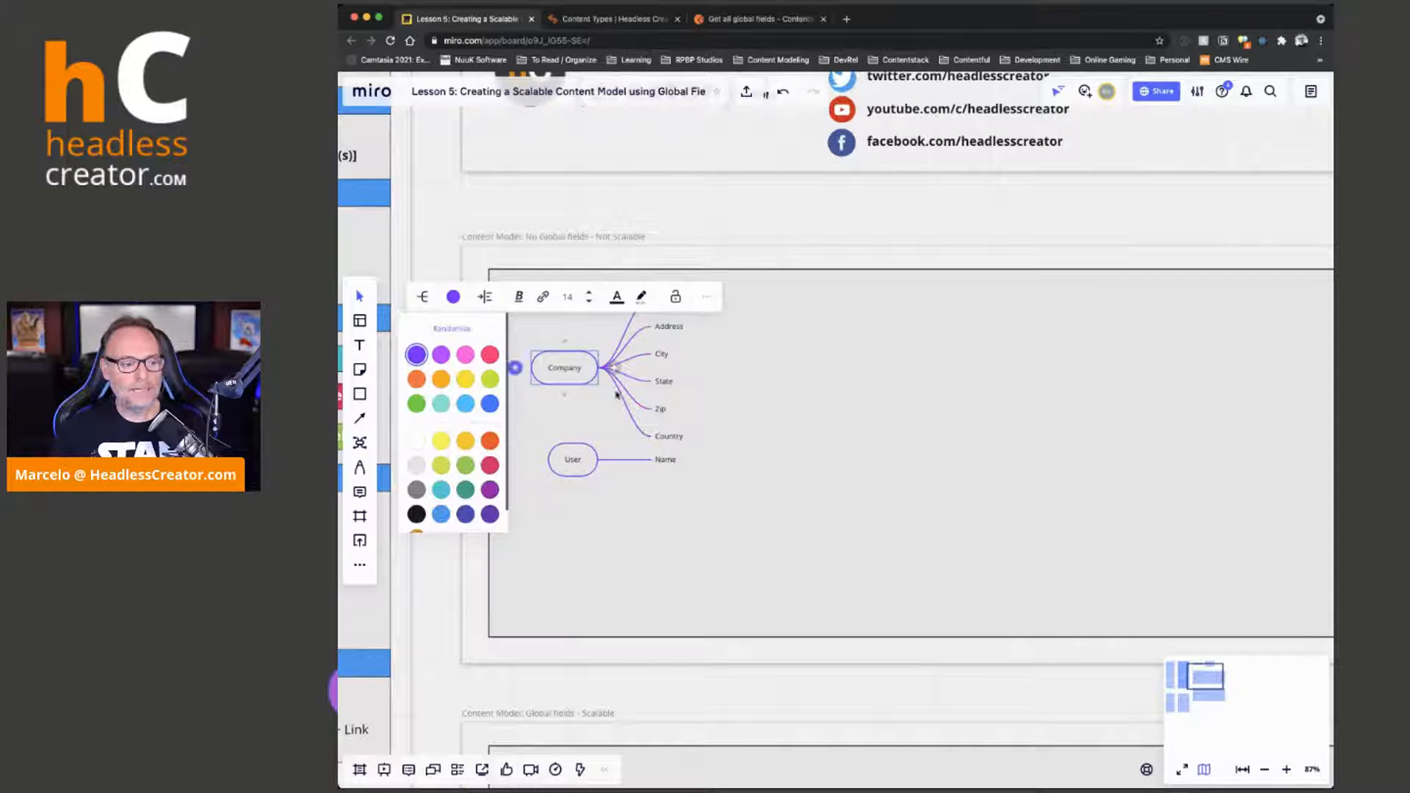
{"action": "left_click", "coordinate": [934, 454]}
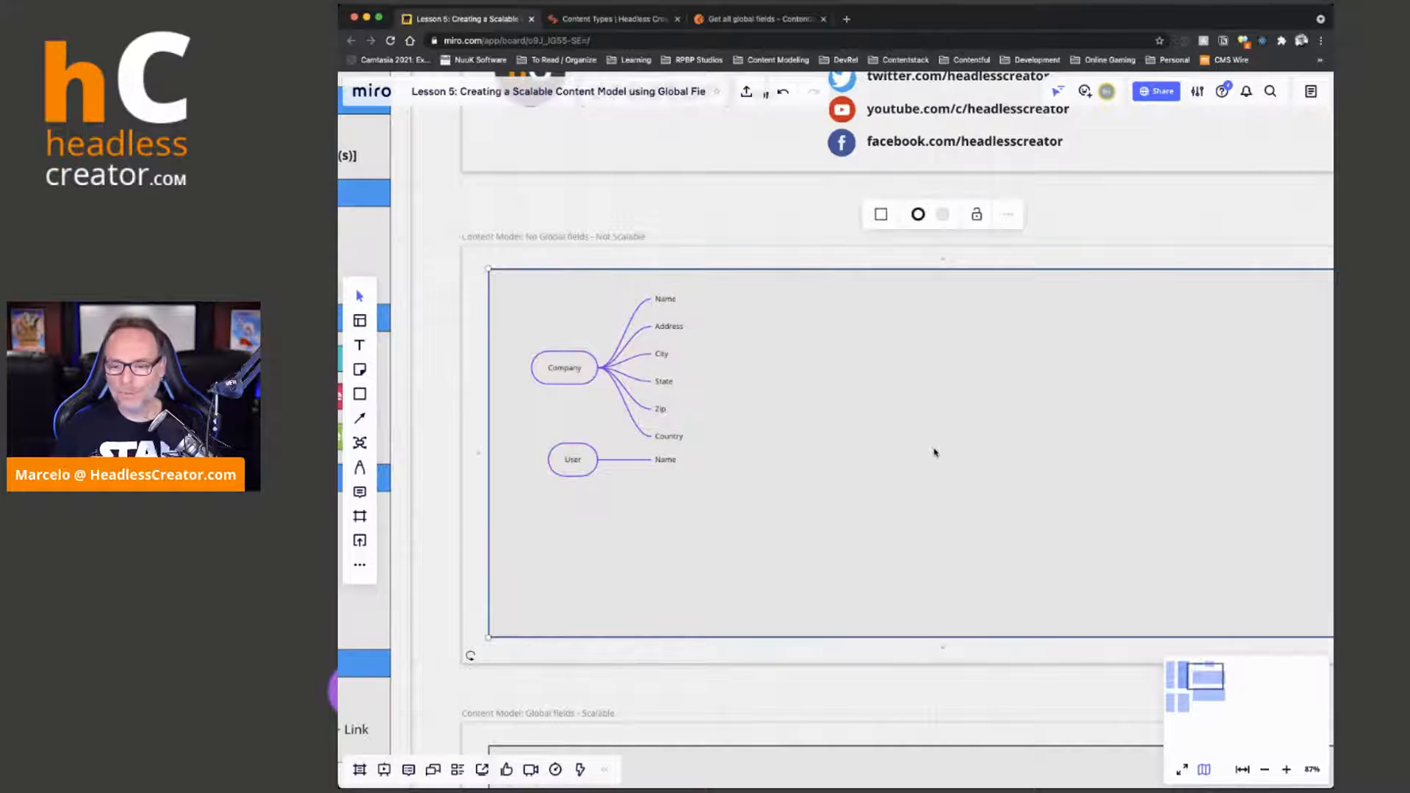
Move the User mind map below Company's branches and add Address, City, State, Zip and Country branches after Name
{"action": "left_click_drag", "start_coordinate": [566, 462], "coordinate": [551, 505]}
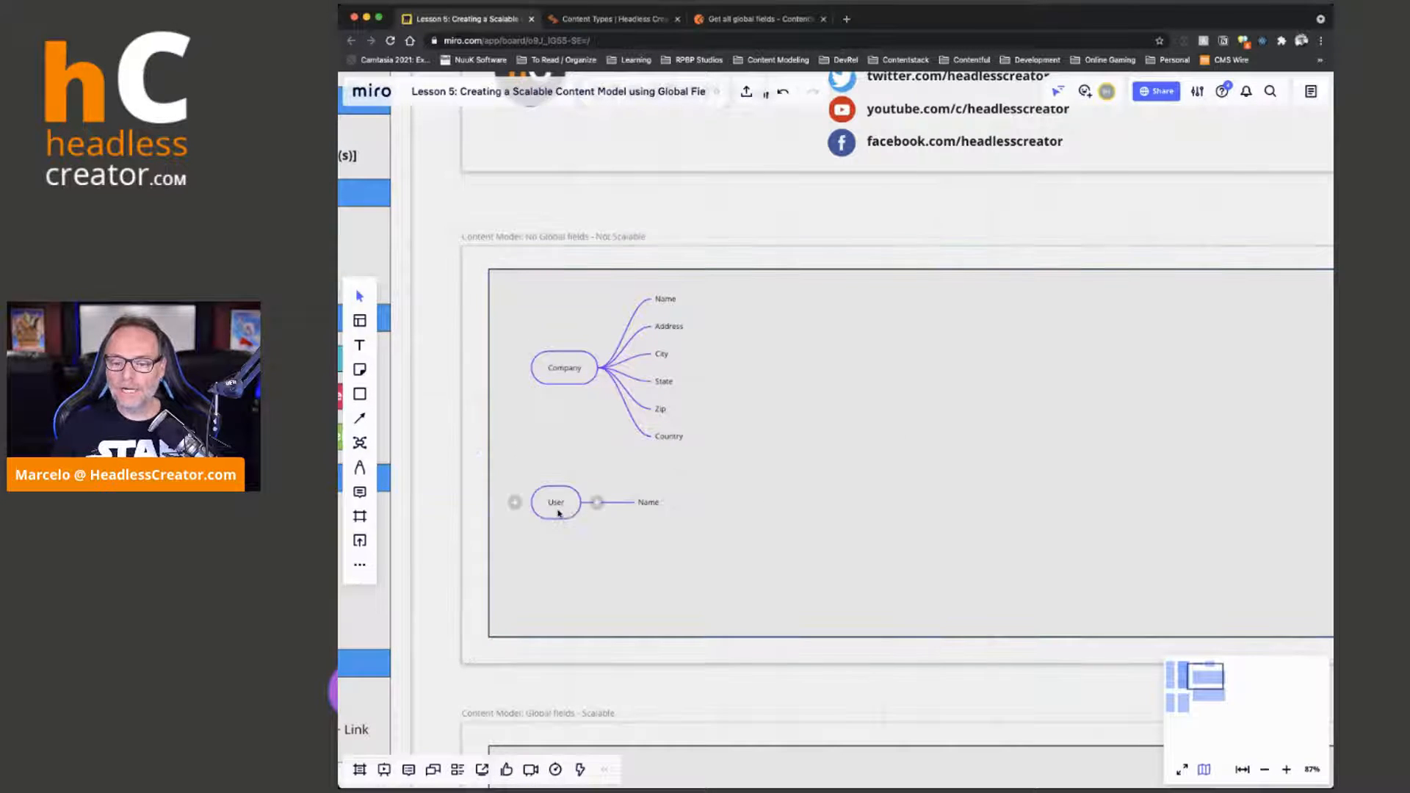
{"action": "left_click", "coordinate": [647, 504]}
{"action": "key", "text": "Return"}
{"action": "type", "text": "Address"}
{"action": "key", "text": "Return"}
{"action": "type", "text": "City"}
{"action": "key", "text": "Return"}
{"action": "type", "text": "State"}
{"action": "key", "text": "Return"}
{"action": "type", "text": "Zip"}
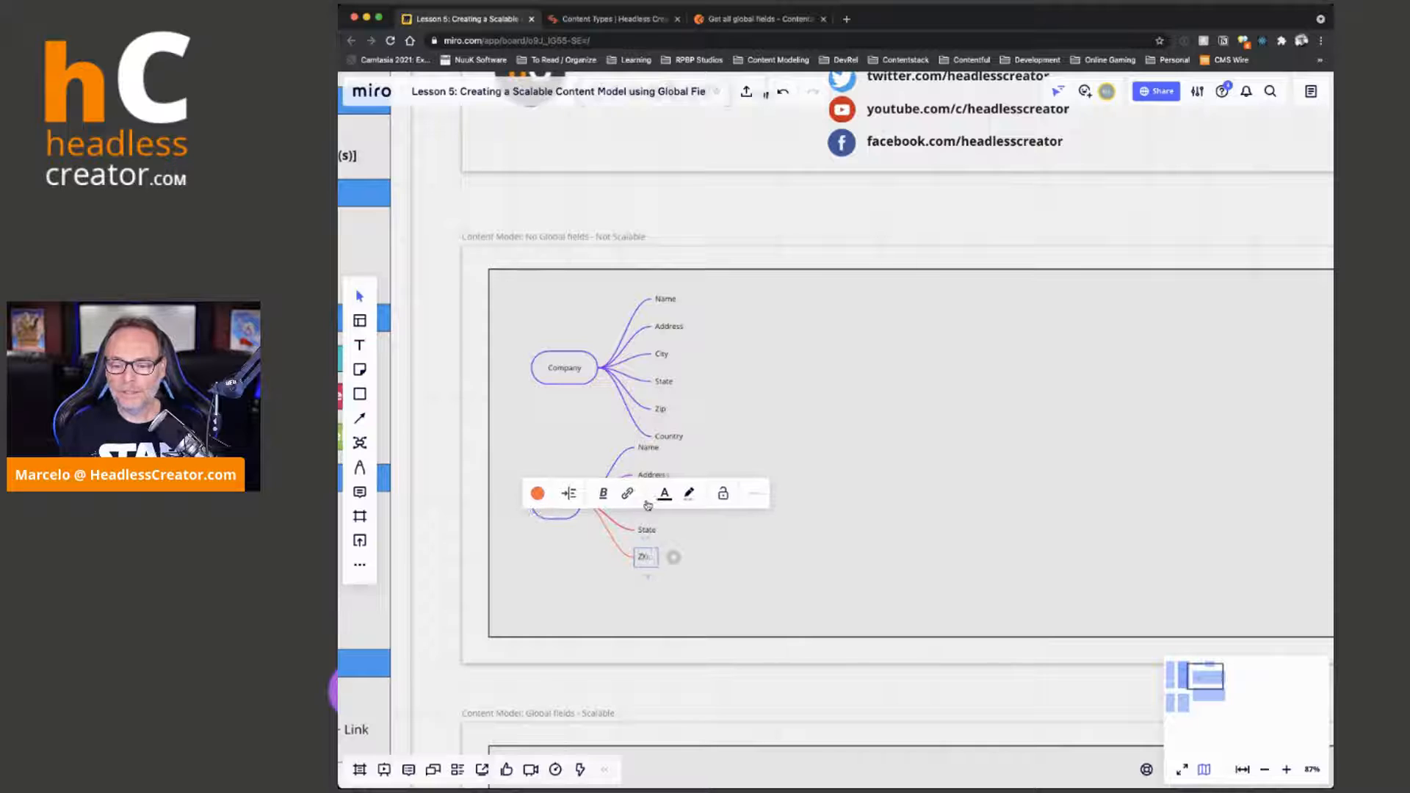
{"action": "key", "text": "Return"}
{"action": "type", "text": "Country"}
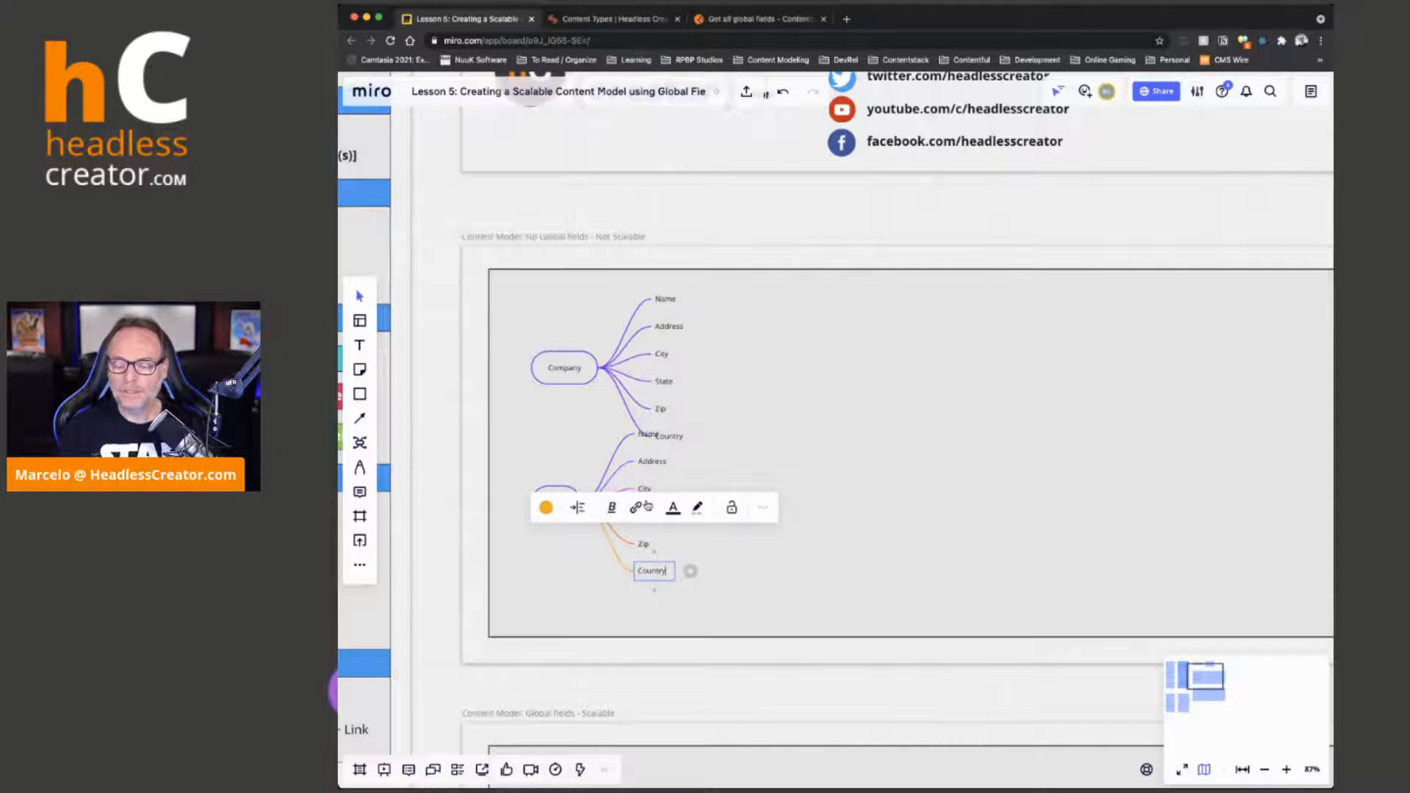
{"action": "left_click", "coordinate": [900, 511]}
Move the User mind map down clear of Company's branches and recolour all its branches purple
{"action": "left_click_drag", "start_coordinate": [549, 510], "coordinate": [547, 545]}
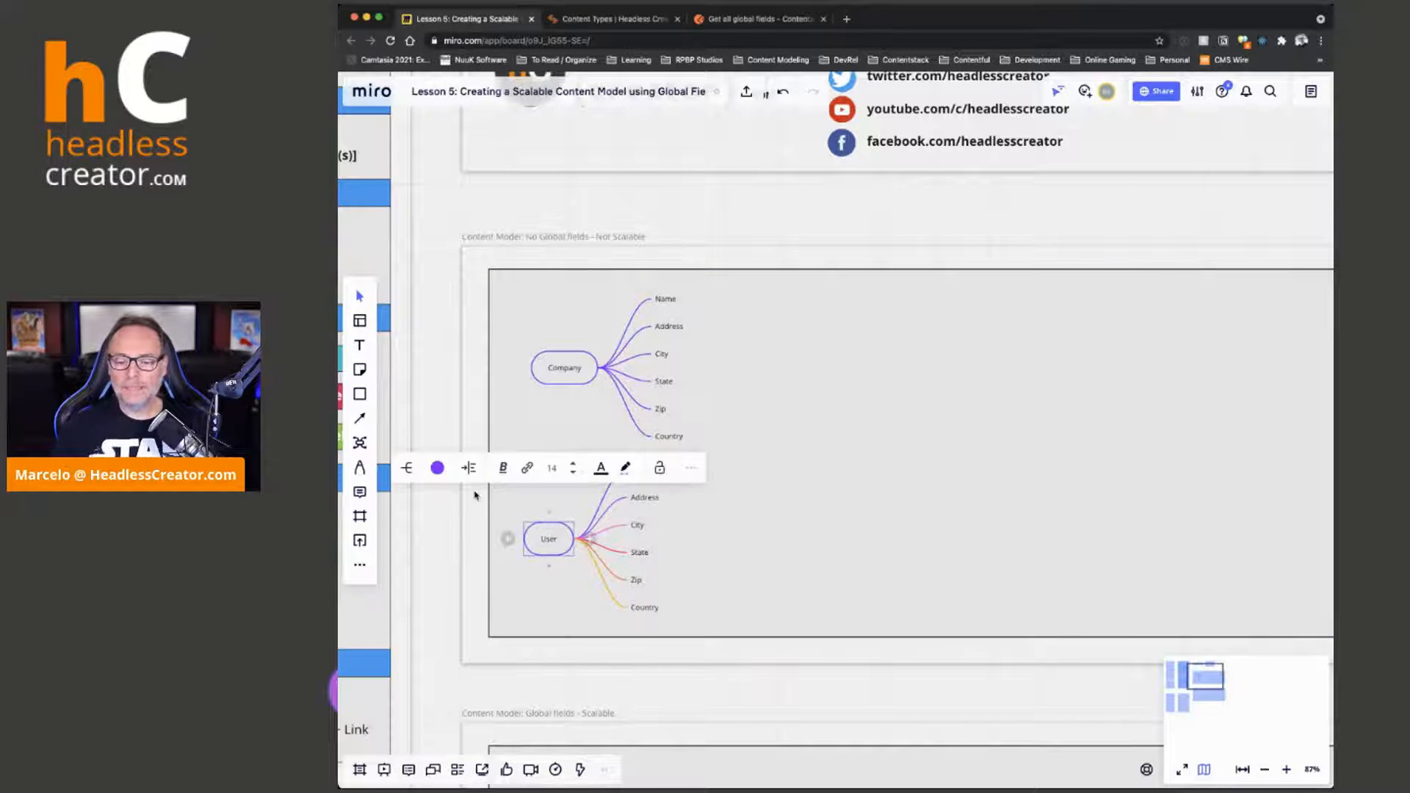
{"action": "left_click", "coordinate": [437, 468]}
{"action": "left_click", "coordinate": [401, 526]}
{"action": "left_click", "coordinate": [757, 553]}
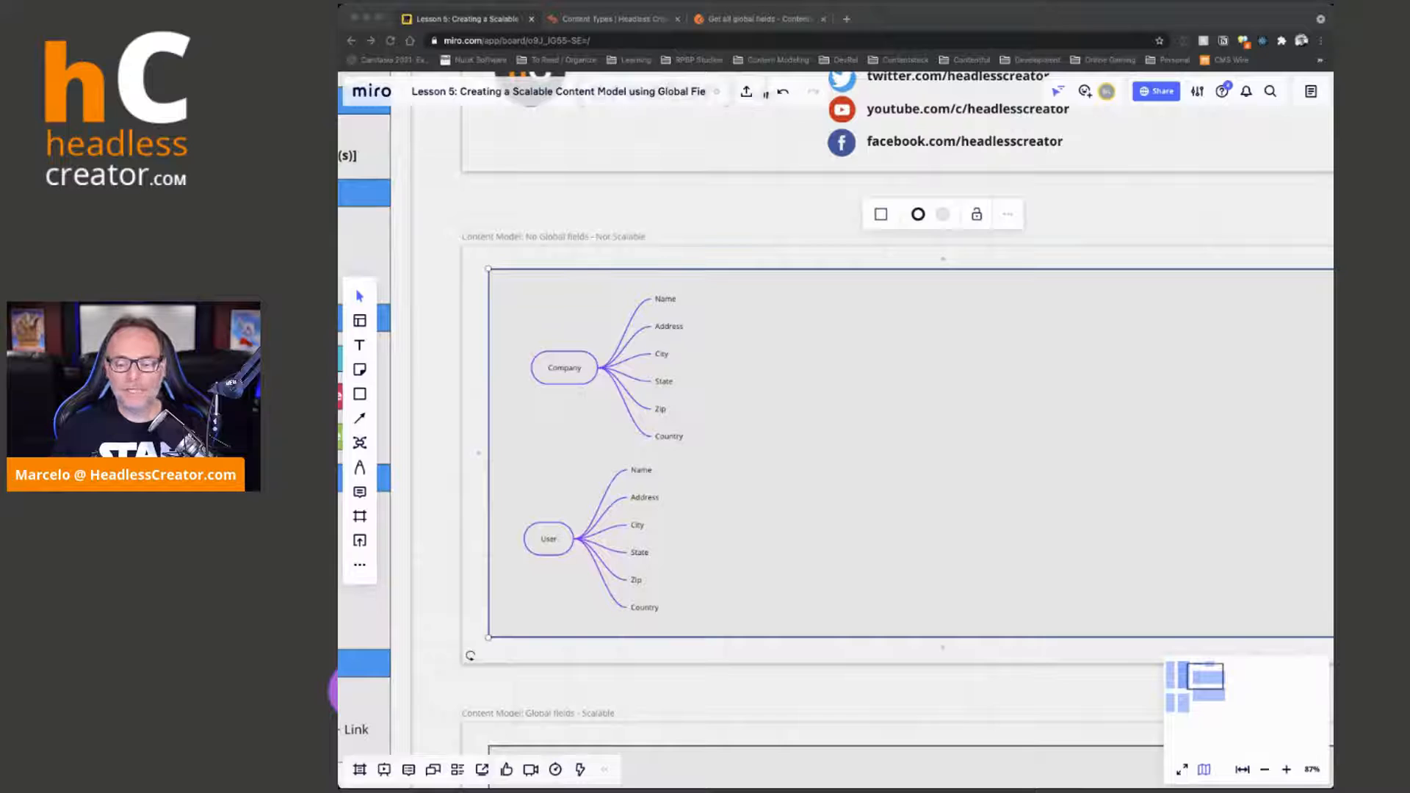
Align the Company mind map above User and add a Geo Location branch after its Country branch
{"action": "left_click_drag", "start_coordinate": [563, 368], "coordinate": [549, 368]}
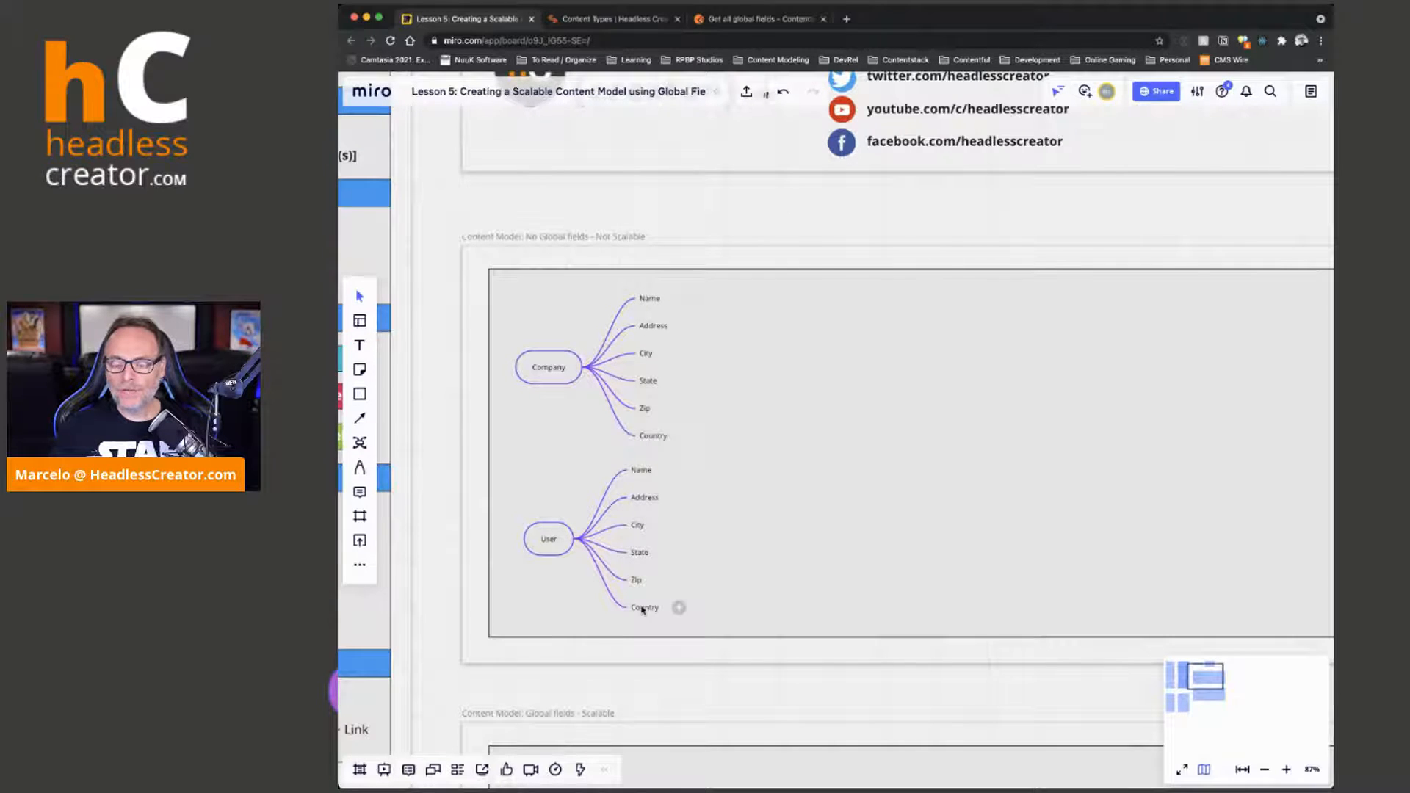
{"action": "left_click", "coordinate": [645, 435]}
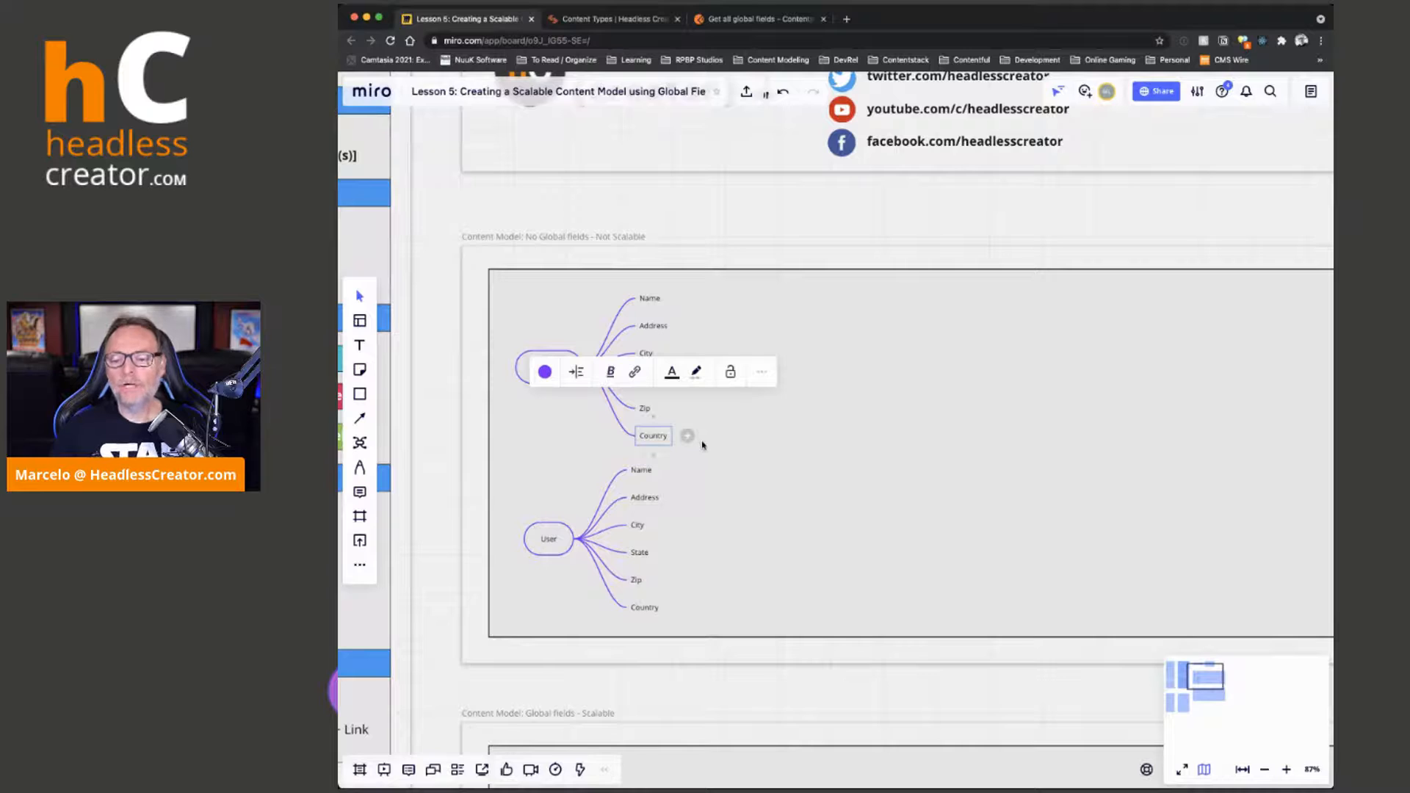
{"action": "key", "text": "Return"}
{"action": "type", "text": "Geo Location"}
{"action": "key", "text": "Return"}
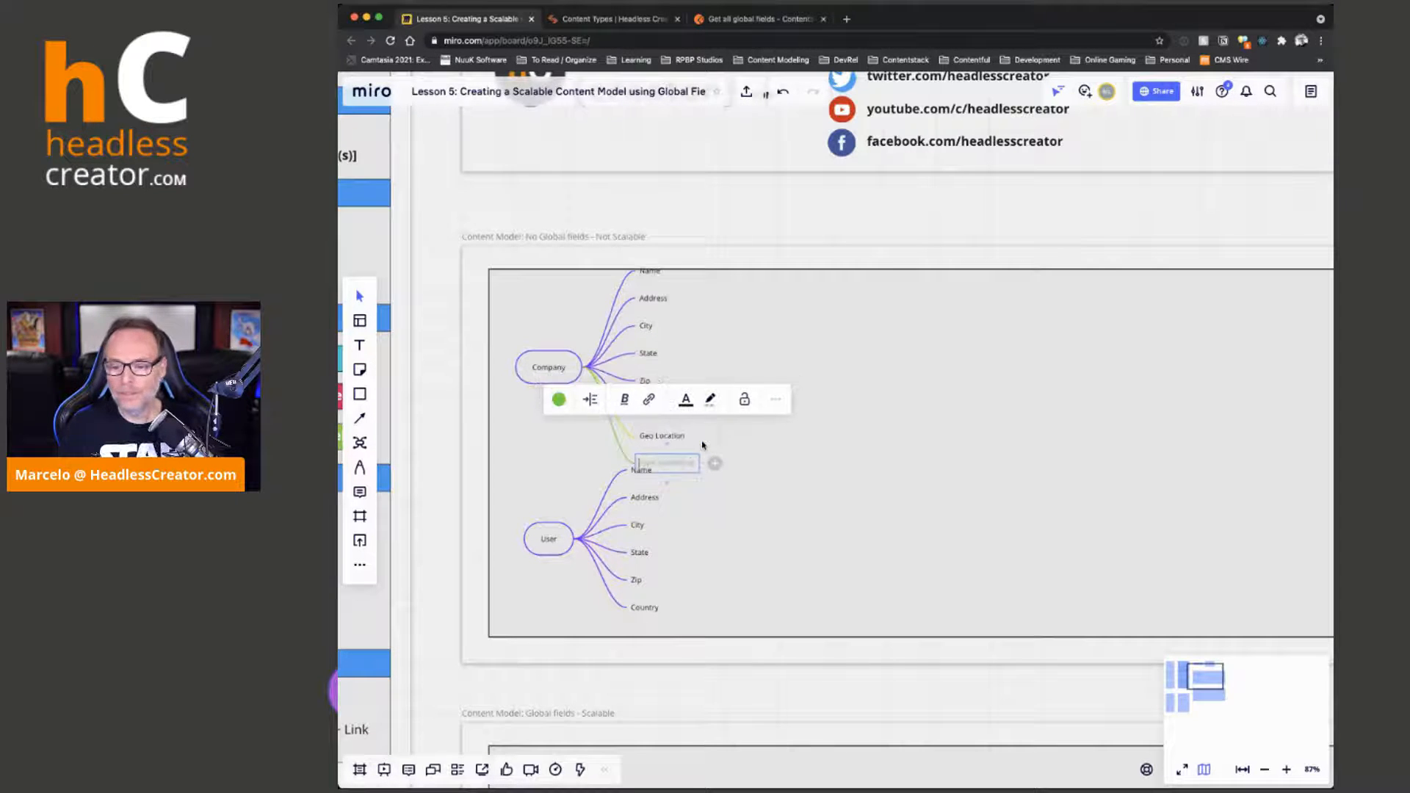
Add a Geo Location branch after User's Country branch and arrange the two mind maps side by side, with Company to the right of User
{"action": "left_click", "coordinate": [639, 607]}
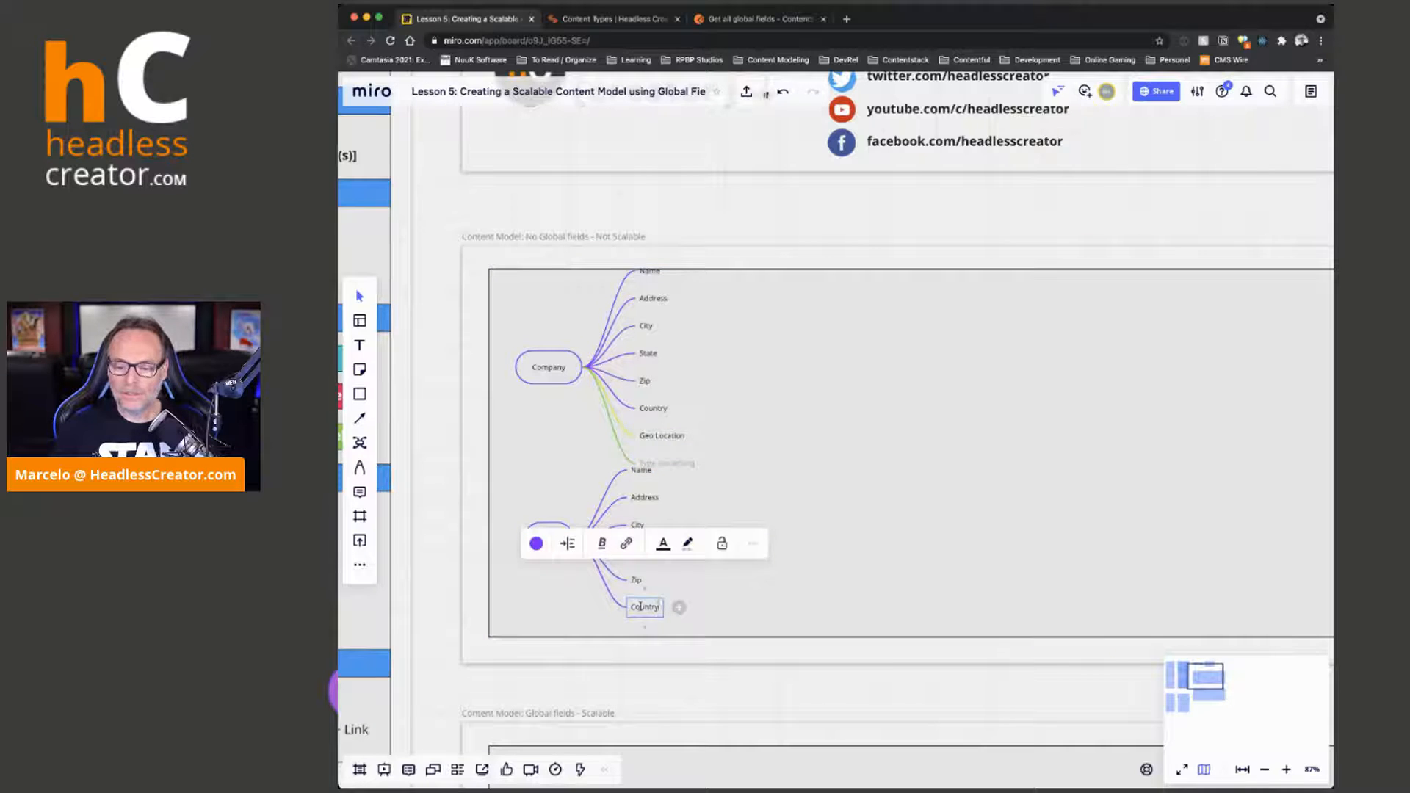
{"action": "key", "text": "Return"}
{"action": "type", "text": "Geo Location"}
{"action": "left_click", "coordinate": [933, 480]}
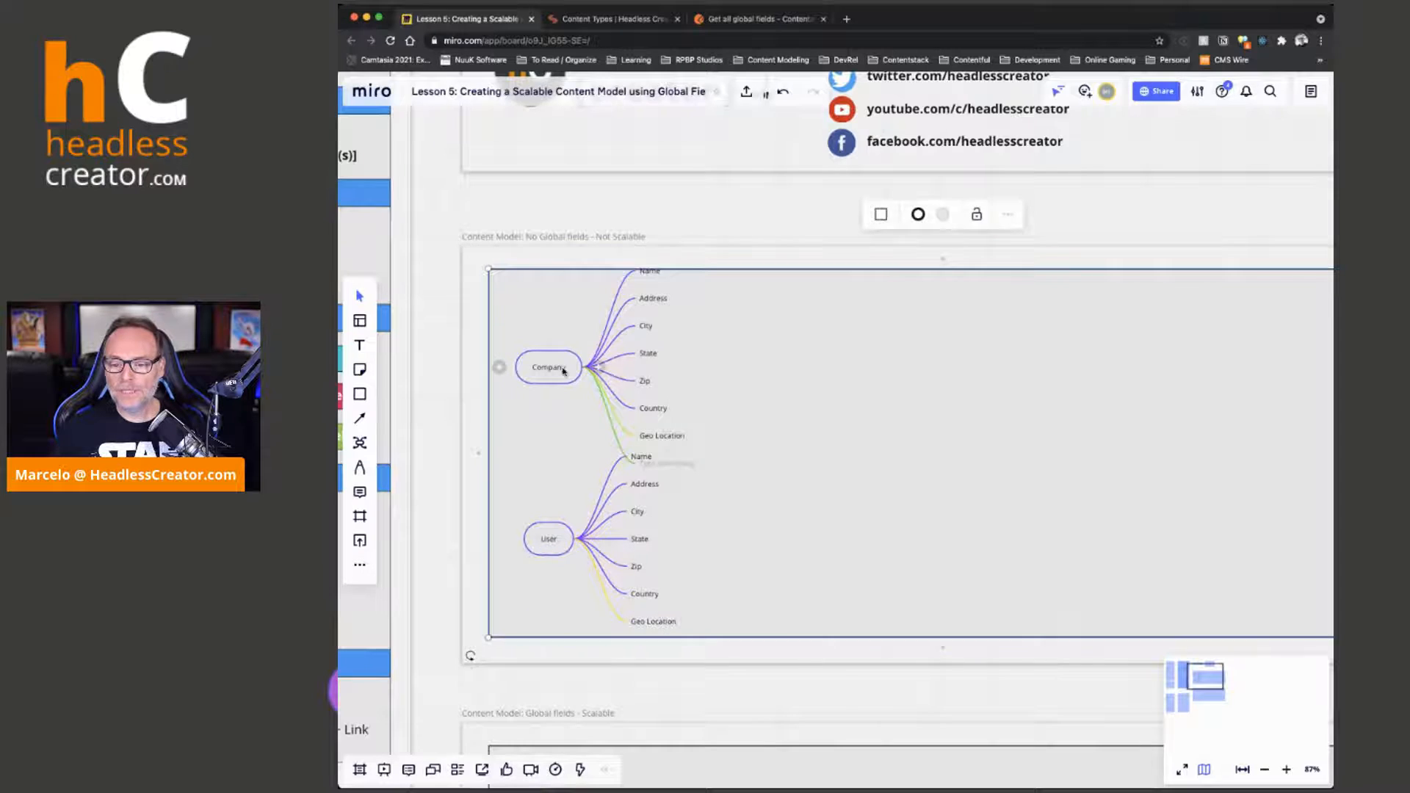
{"action": "left_click_drag", "start_coordinate": [548, 370], "coordinate": [804, 388]}
{"action": "left_click_drag", "start_coordinate": [552, 542], "coordinate": [563, 433]}
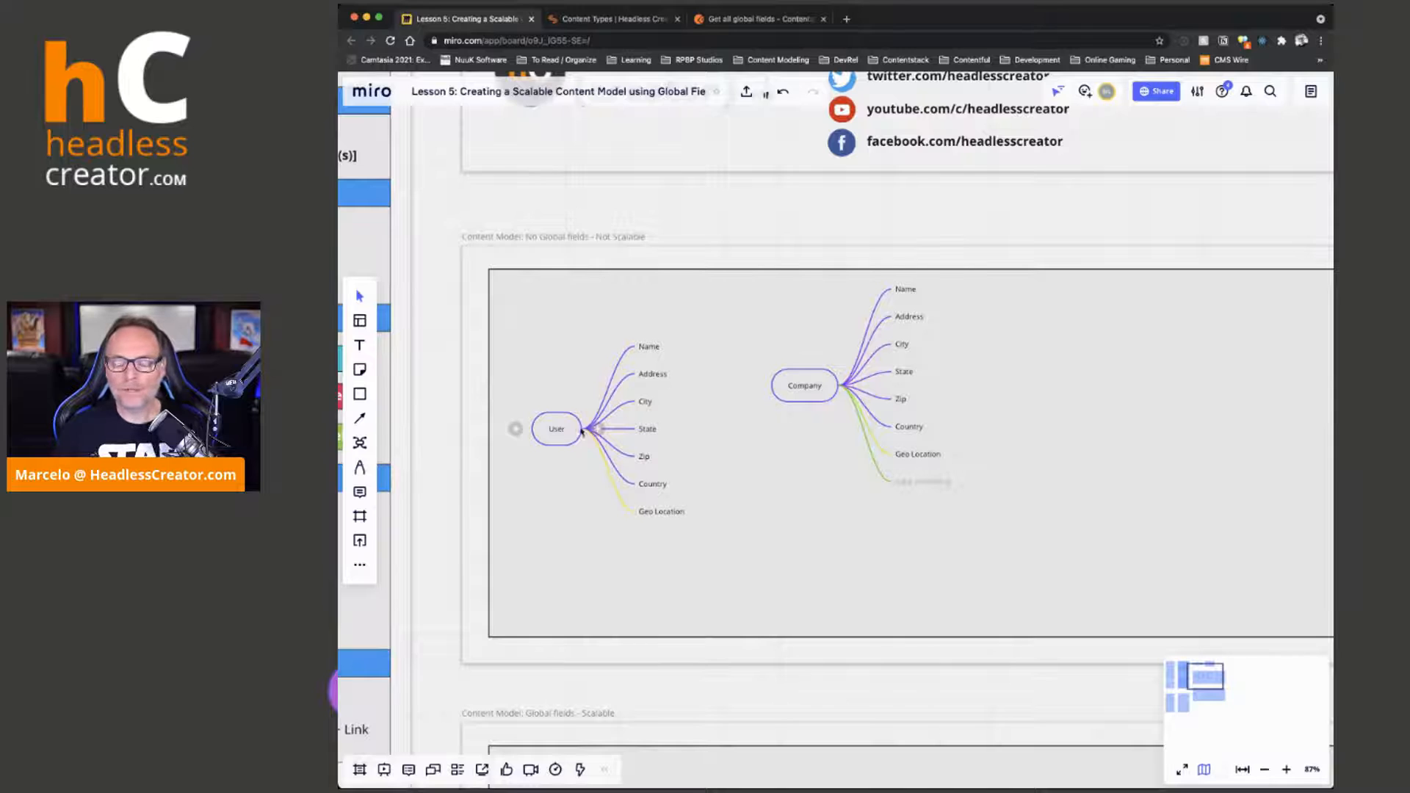
Create a Company mind map with a Name branch in the "Content Model: Global fields - Scalable" frame
{"action": "left_click_drag", "start_coordinate": [921, 693], "coordinate": [856, 167]}
{"action": "left_click", "coordinate": [360, 443]}
{"action": "left_click", "coordinate": [587, 327]}
{"action": "type", "text": "Company"}
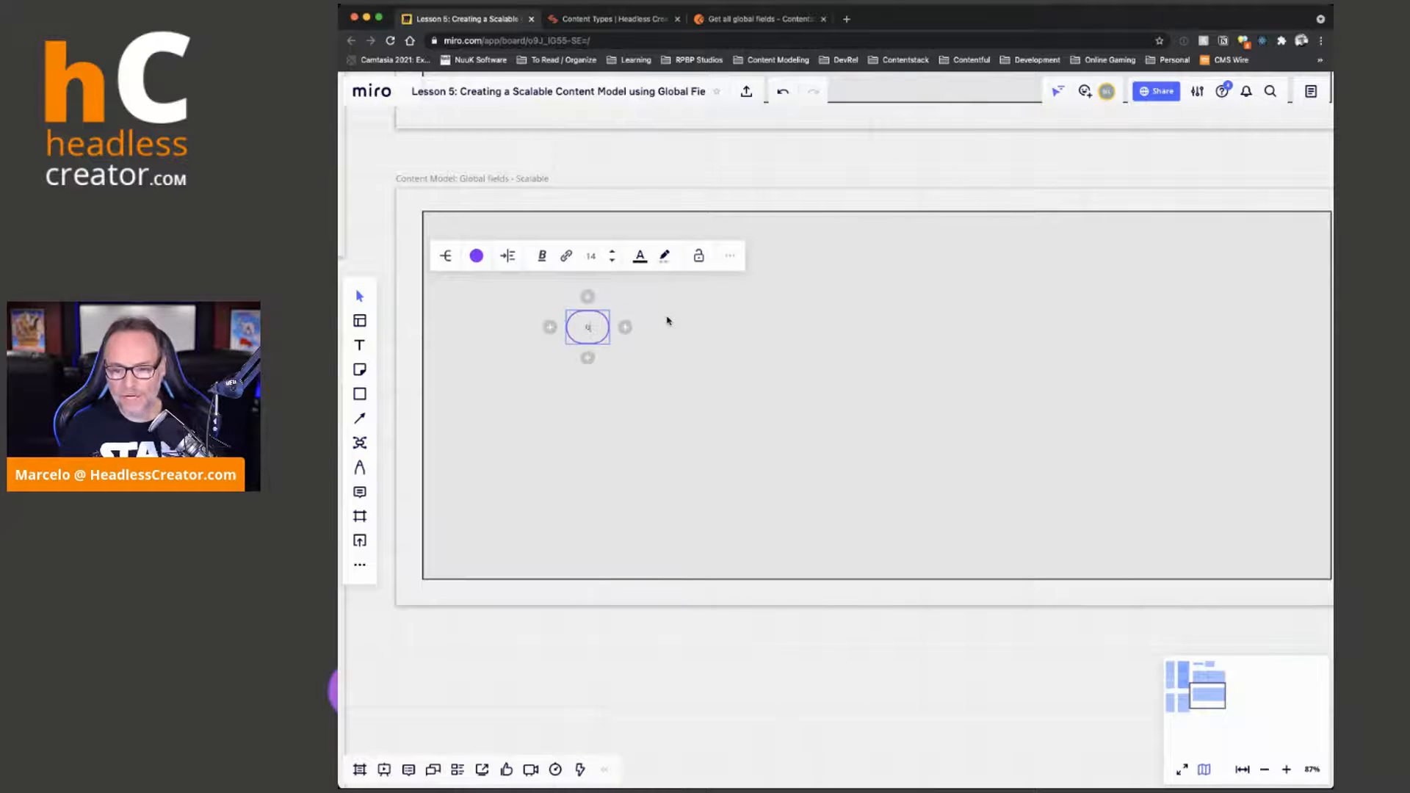
{"action": "key", "text": "Tab"}
{"action": "type", "text": "Name"}
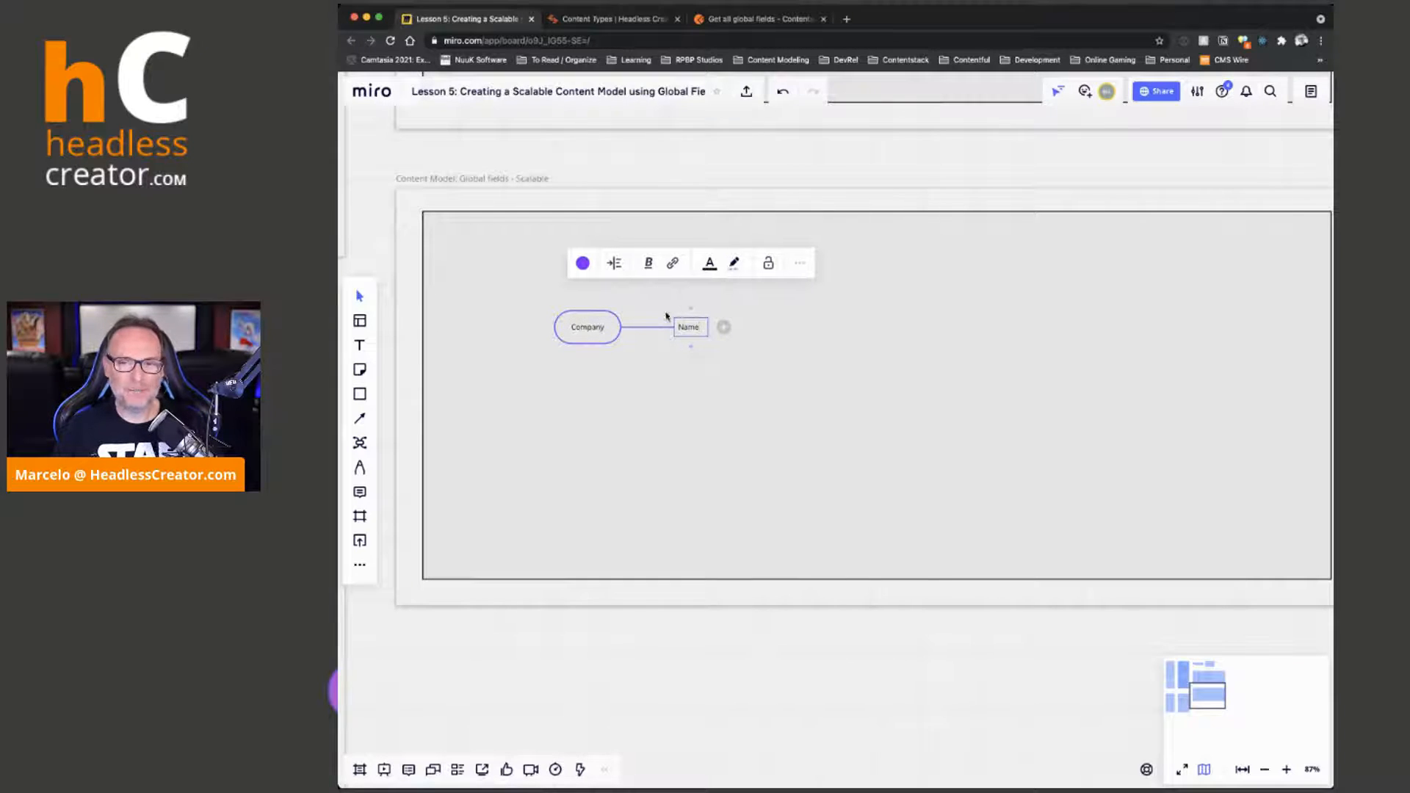
Add a User mind map with a Name branch below Company in the scalable frame and nudge both maps up and to the left
{"action": "left_click", "coordinate": [360, 443]}
{"action": "left_click", "coordinate": [565, 434]}
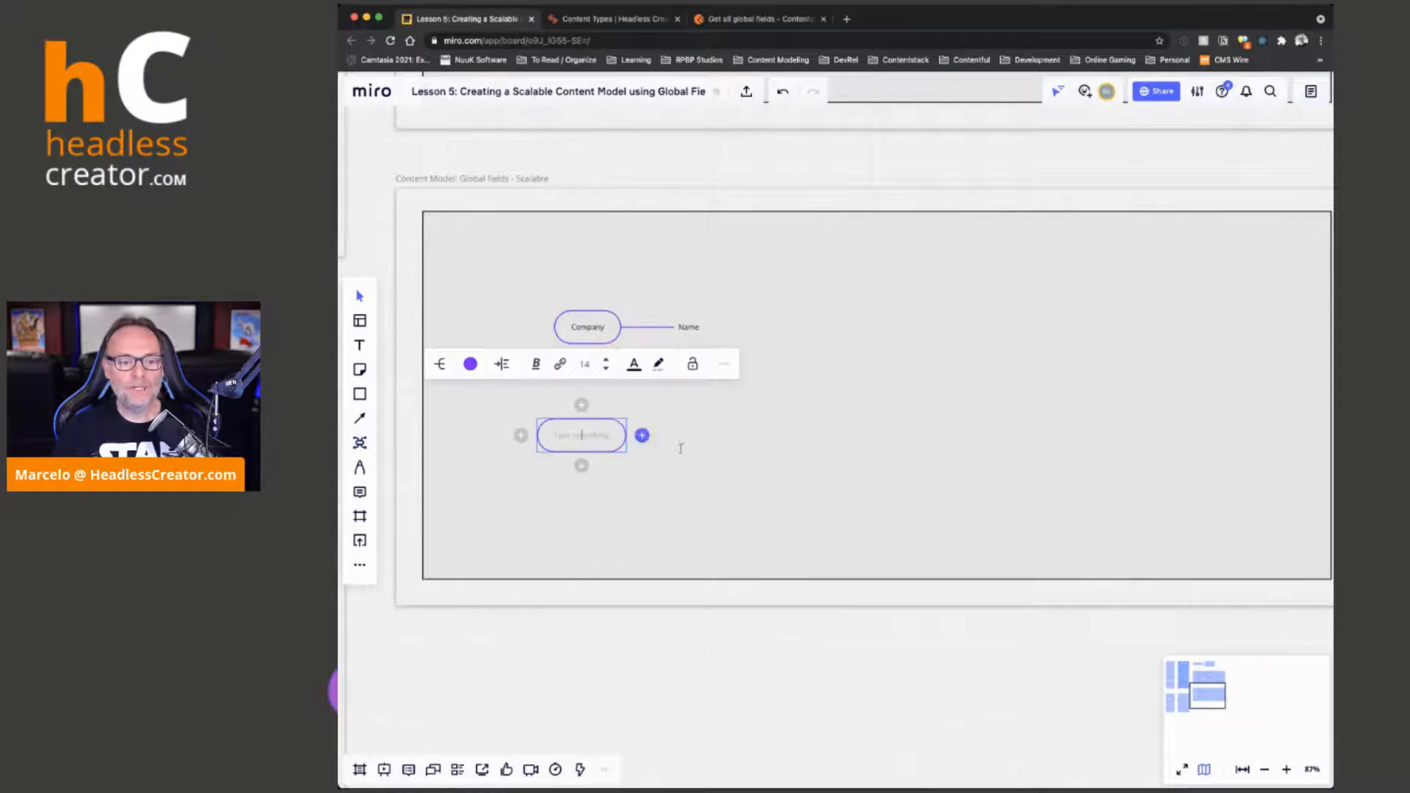
{"action": "type", "text": "User"}
{"action": "key", "text": "Tab"}
{"action": "type", "text": "Name"}
{"action": "left_click", "coordinate": [886, 502]}
{"action": "left_click_drag", "start_coordinate": [606, 328], "coordinate": [592, 301]}
{"action": "left_click_drag", "start_coordinate": [587, 420], "coordinate": [556, 415]}
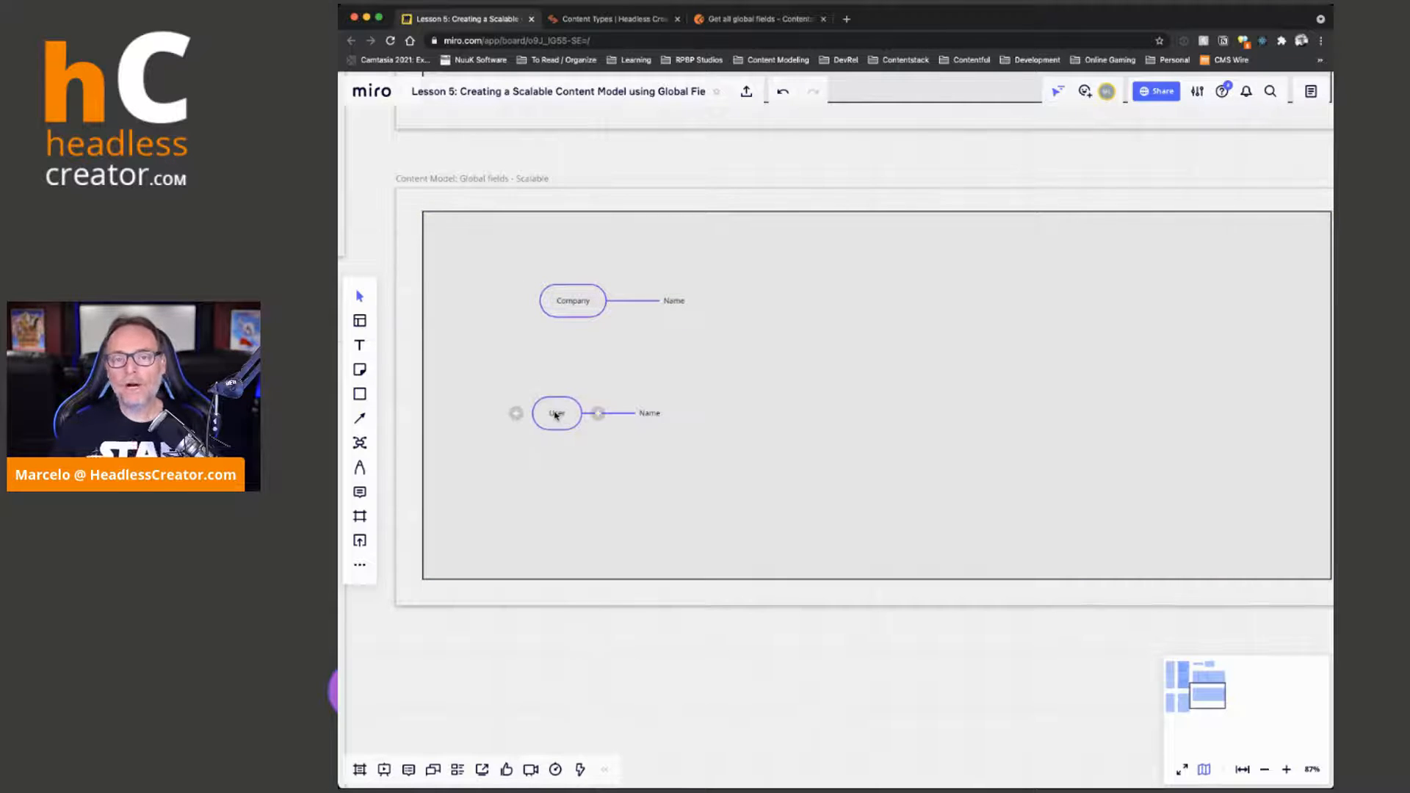
Create an Address mind map with an Address branch to the right of Company and User in the scalable frame
{"action": "left_click", "coordinate": [360, 443]}
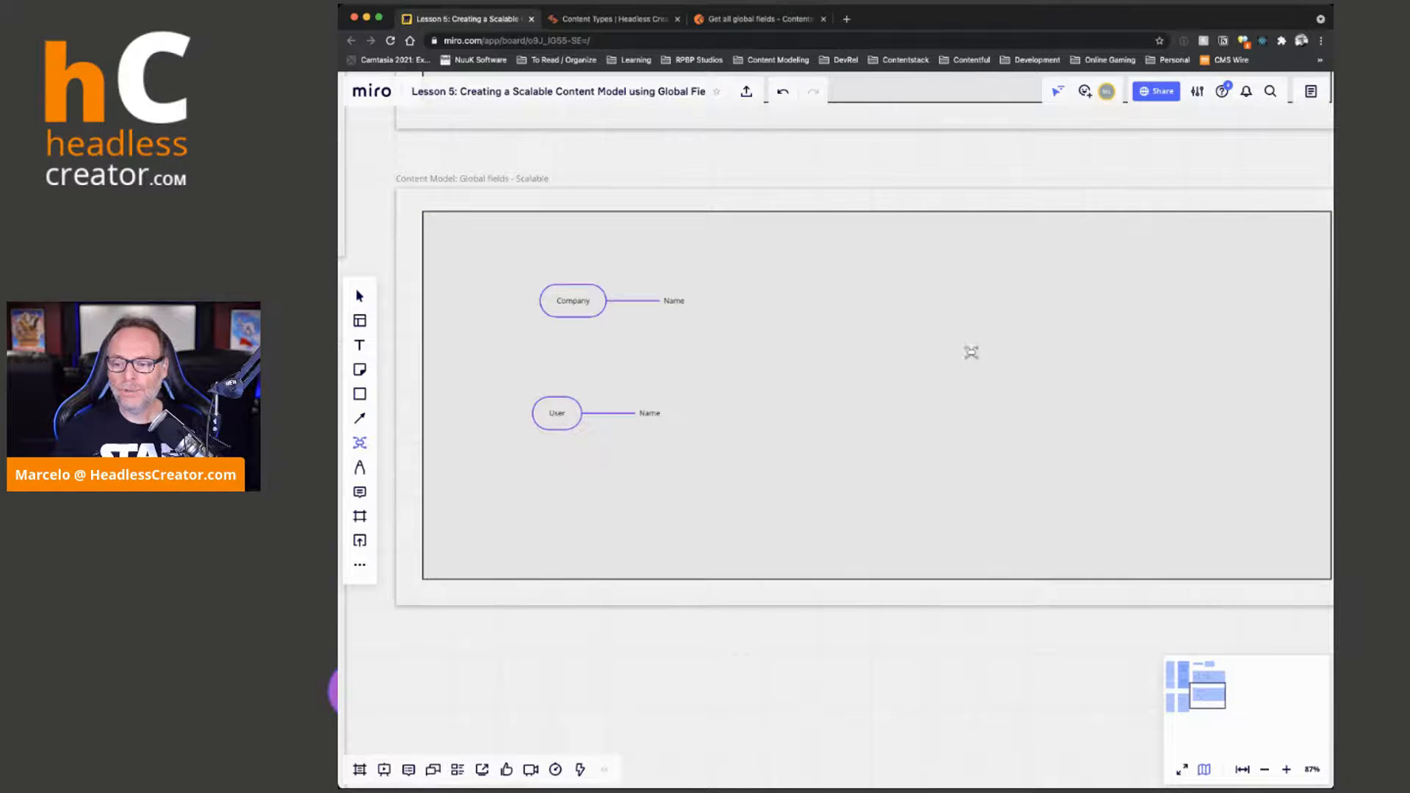
{"action": "left_click", "coordinate": [950, 322]}
{"action": "type", "text": "Address"}
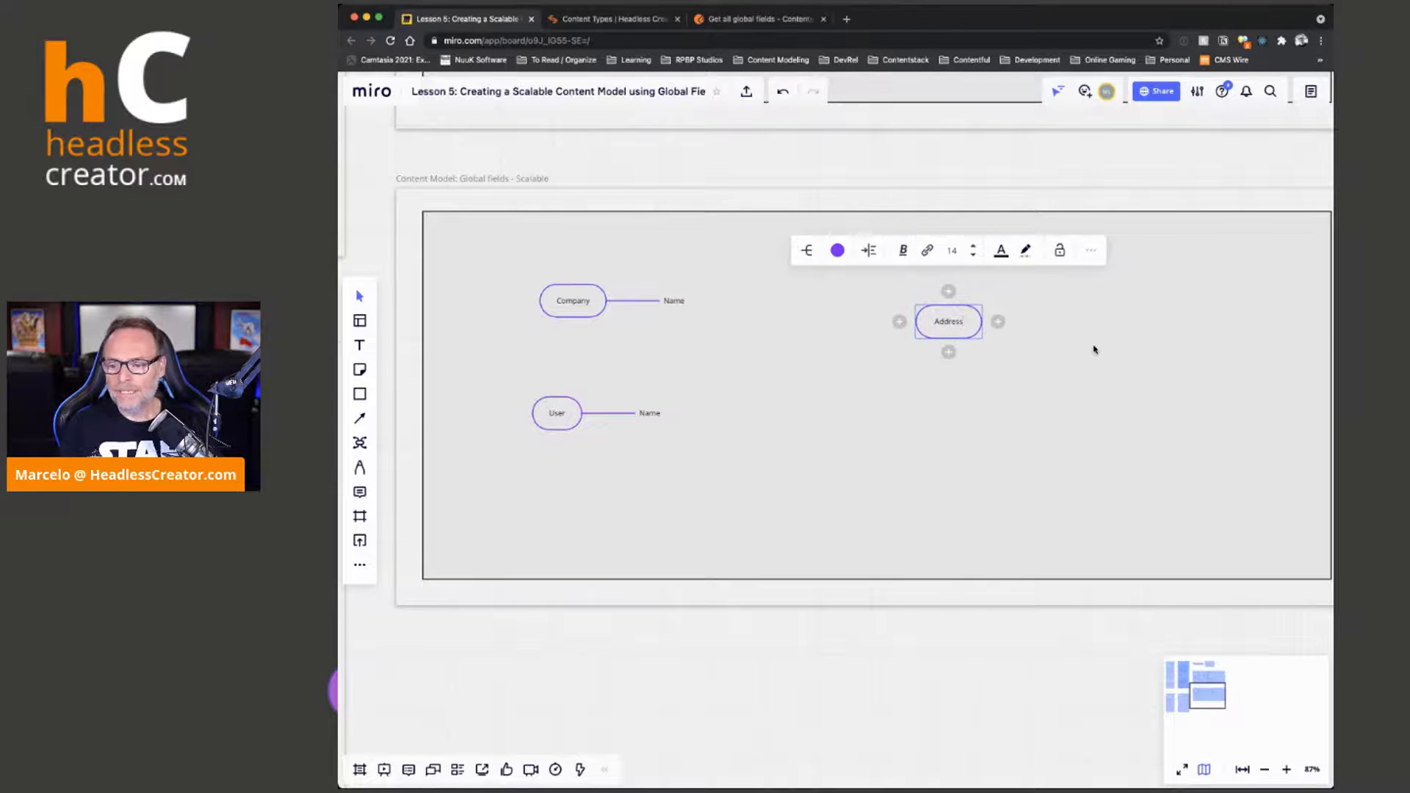
{"action": "key", "text": "Tab"}
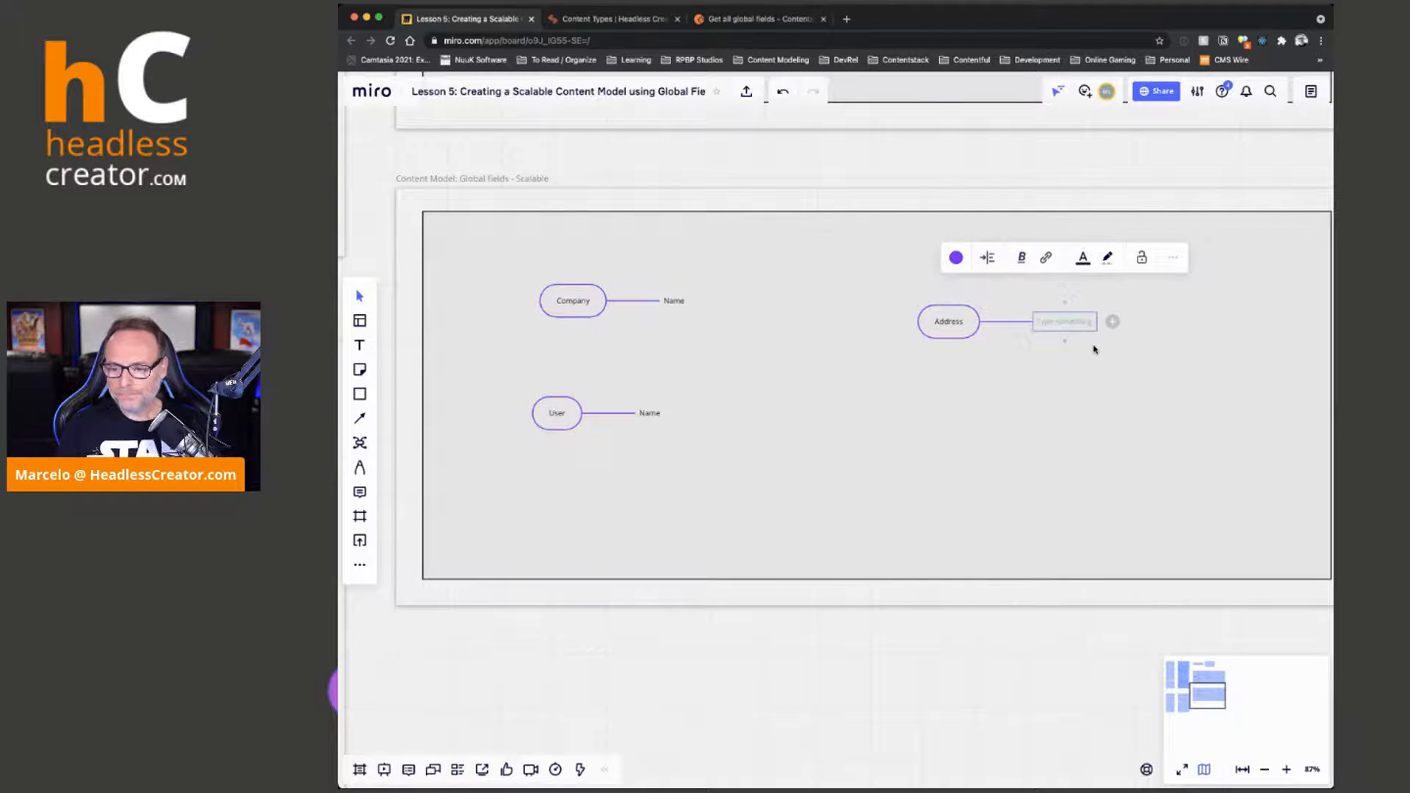
{"action": "type", "text": "Address"}
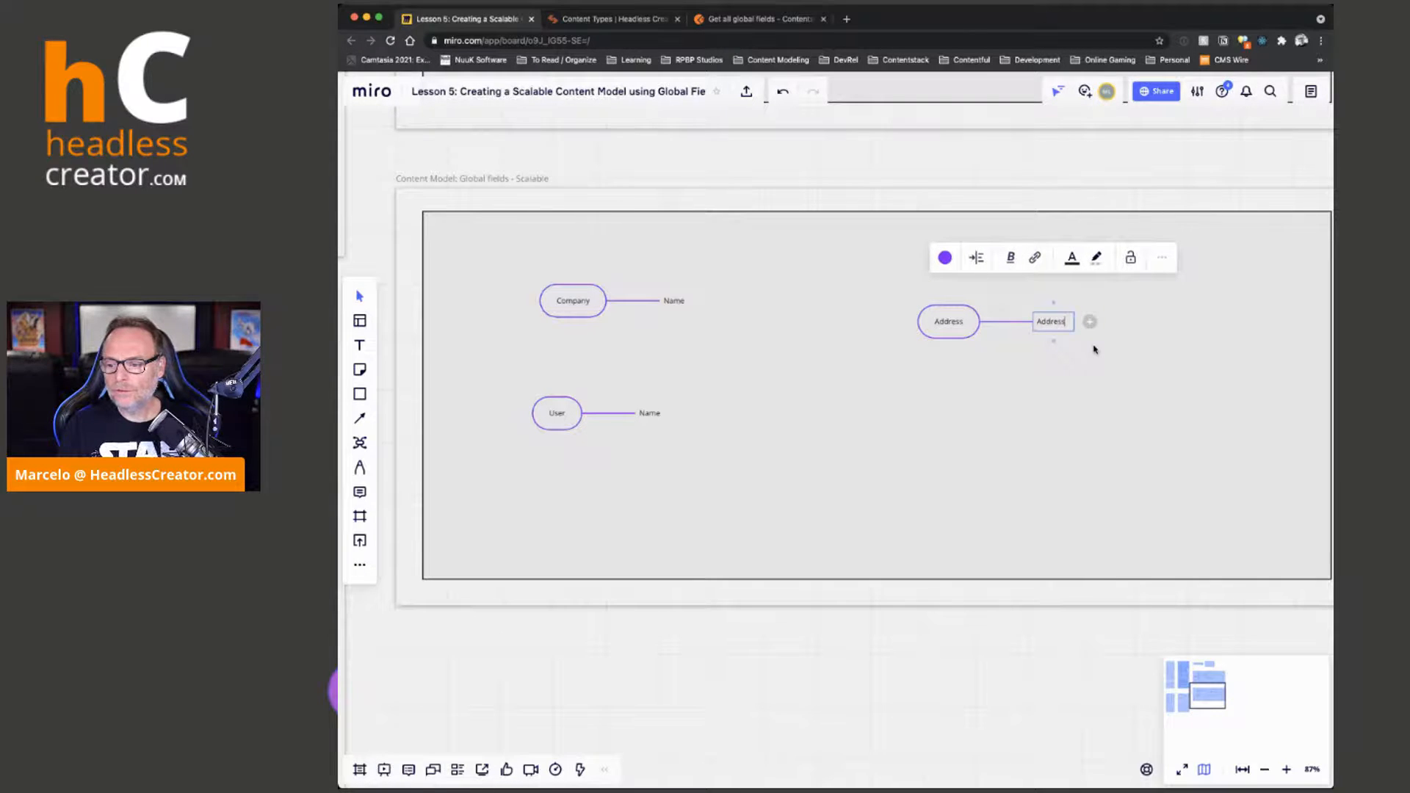
Add City, State, Zip and Country branches below the Address branch of the Address mind map
{"action": "key", "text": "Return"}
{"action": "type", "text": "State"}
{"action": "key", "text": "Return"}
{"action": "type", "text": "Zip"}
{"action": "key", "text": "Return"}
{"action": "type", "text": "Country"}
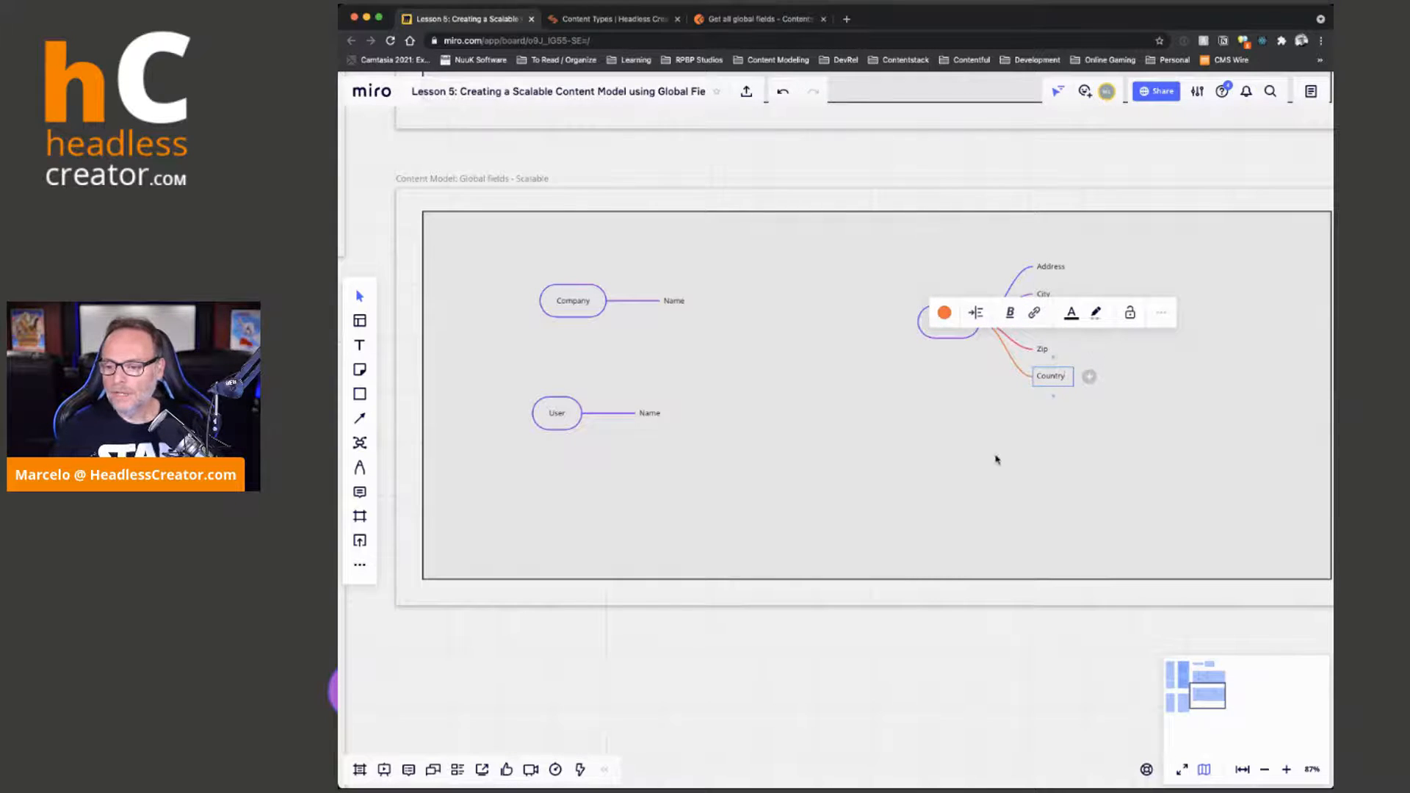
{"action": "left_click", "coordinate": [993, 398]}
Color the whole Address mind map red and shift it slightly closer to the Company and User maps
{"action": "left_click_drag", "start_coordinate": [946, 322], "coordinate": [912, 341]}
{"action": "left_click", "coordinate": [802, 272]}
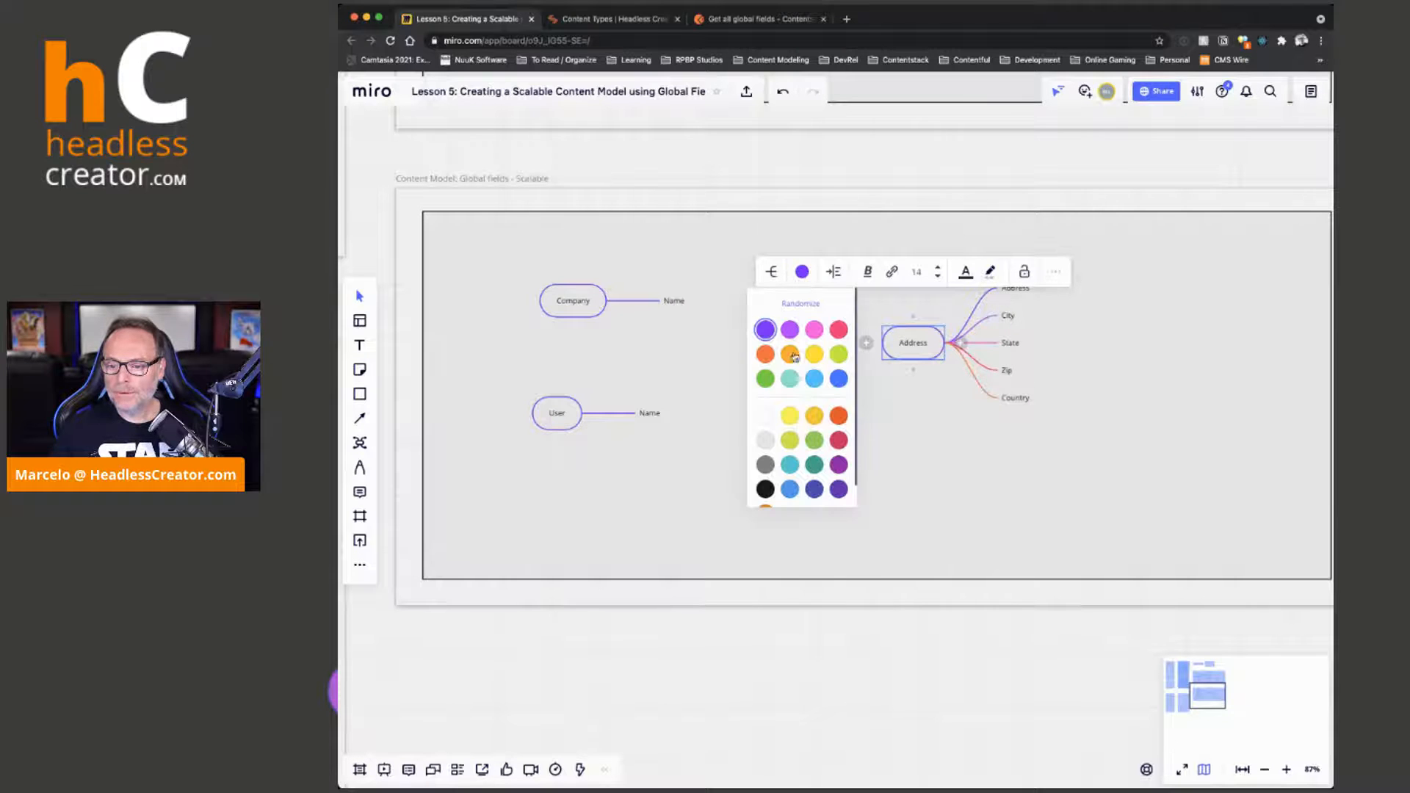
{"action": "left_click", "coordinate": [840, 330]}
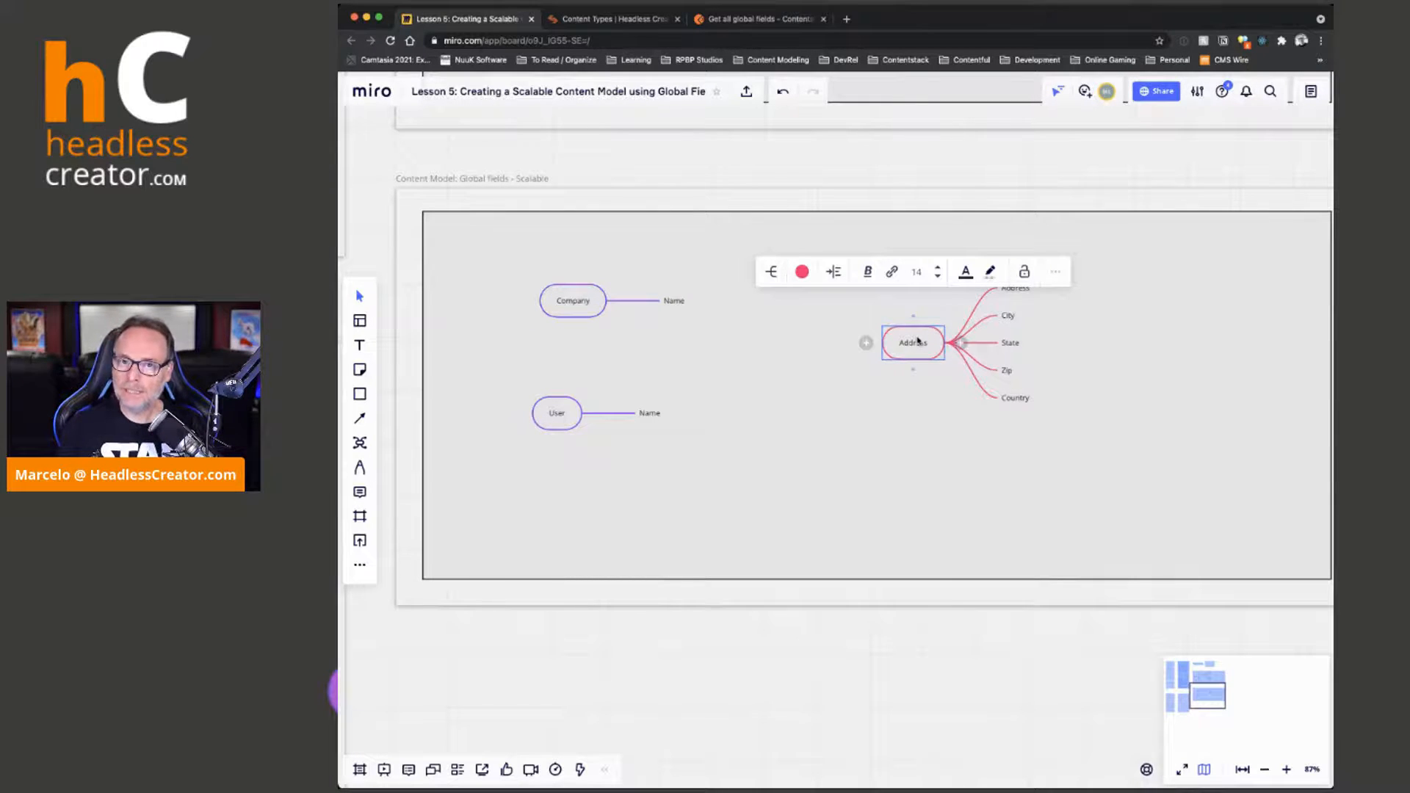
{"action": "mouse_move", "coordinate": [908, 350]}
{"action": "left_mouse_down"}
{"action": "mouse_move", "coordinate": [932, 362]}
{"action": "mouse_move", "coordinate": [918, 351]}
{"action": "left_mouse_up"}
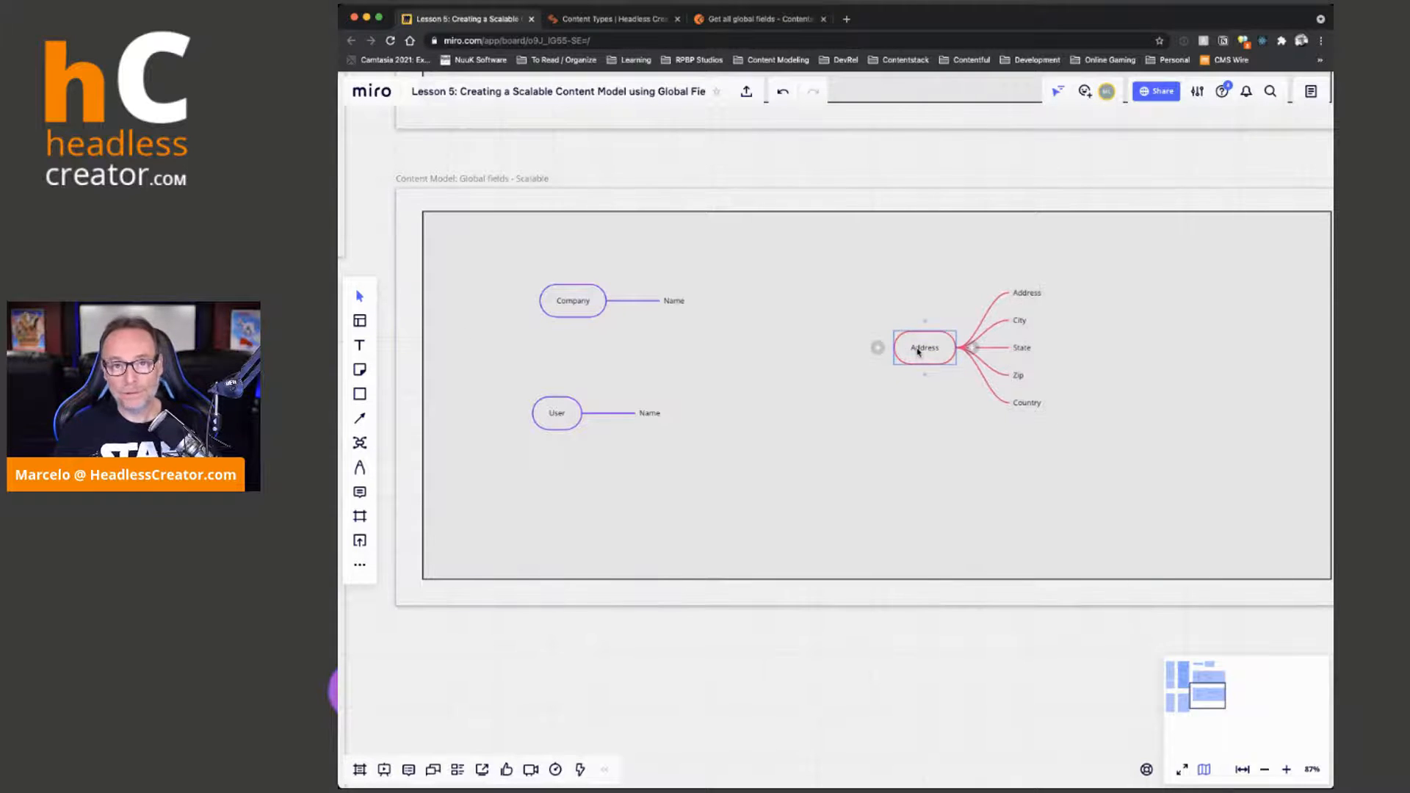
{"action": "left_click", "coordinate": [930, 353]}
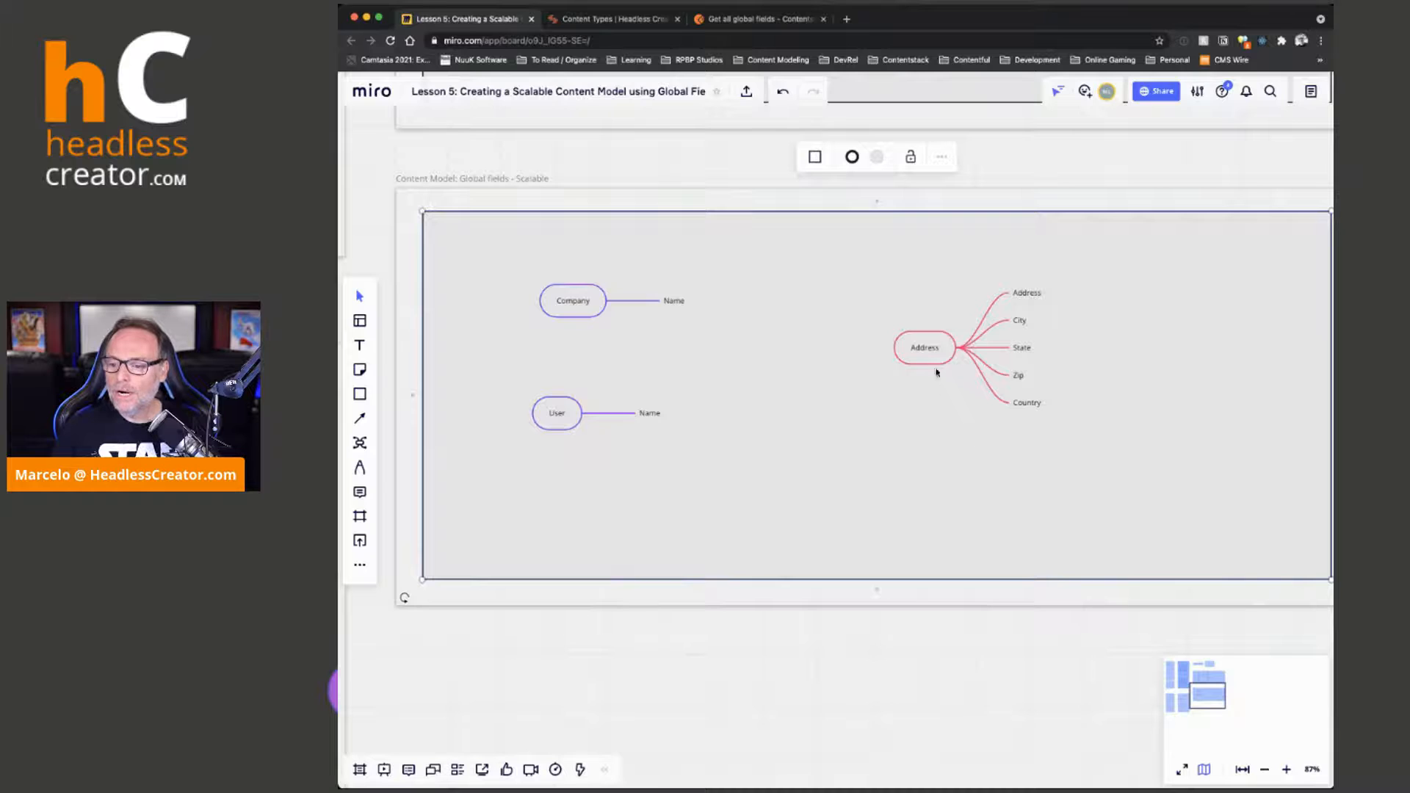
{"action": "left_click_drag", "start_coordinate": [903, 355], "coordinate": [873, 358]}
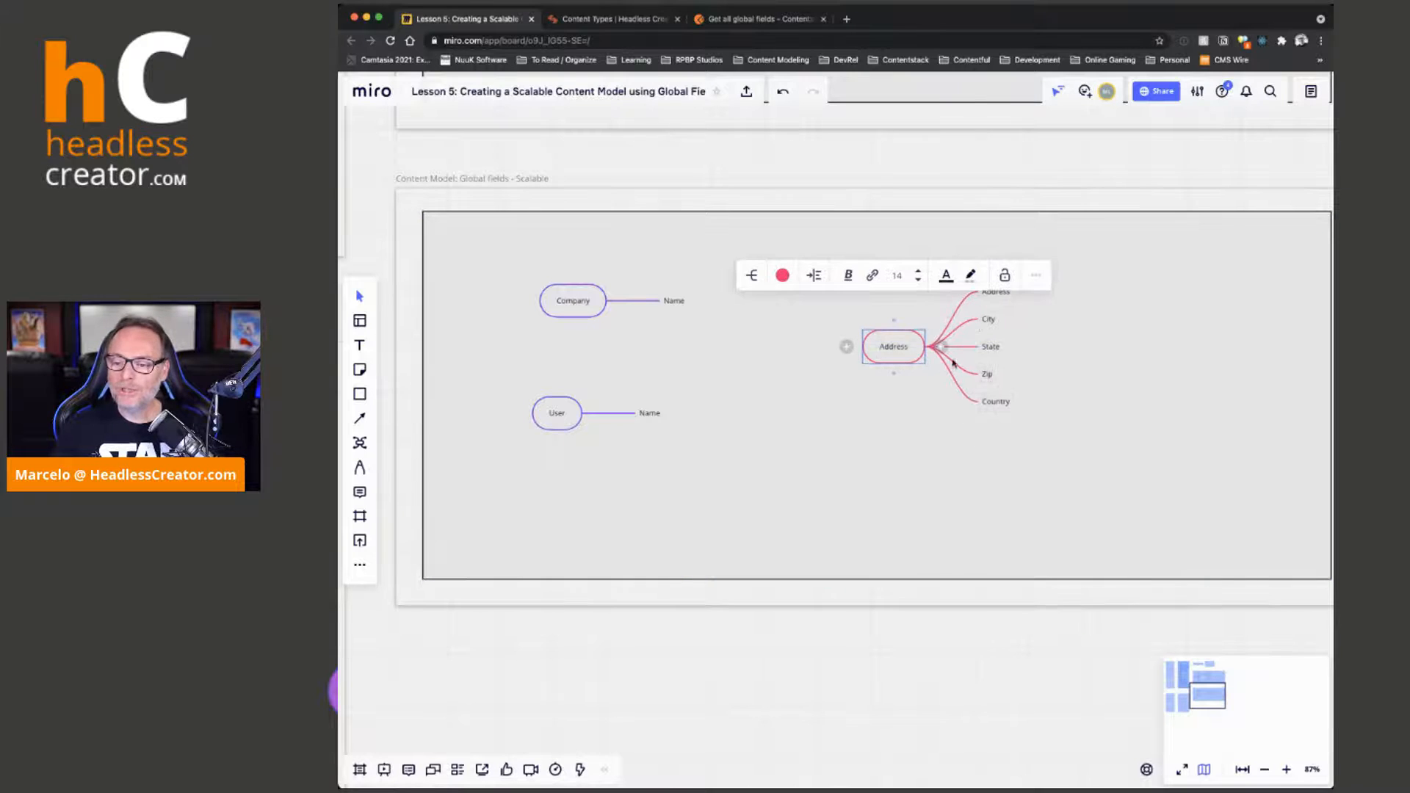
{"action": "left_click", "coordinate": [988, 351]}
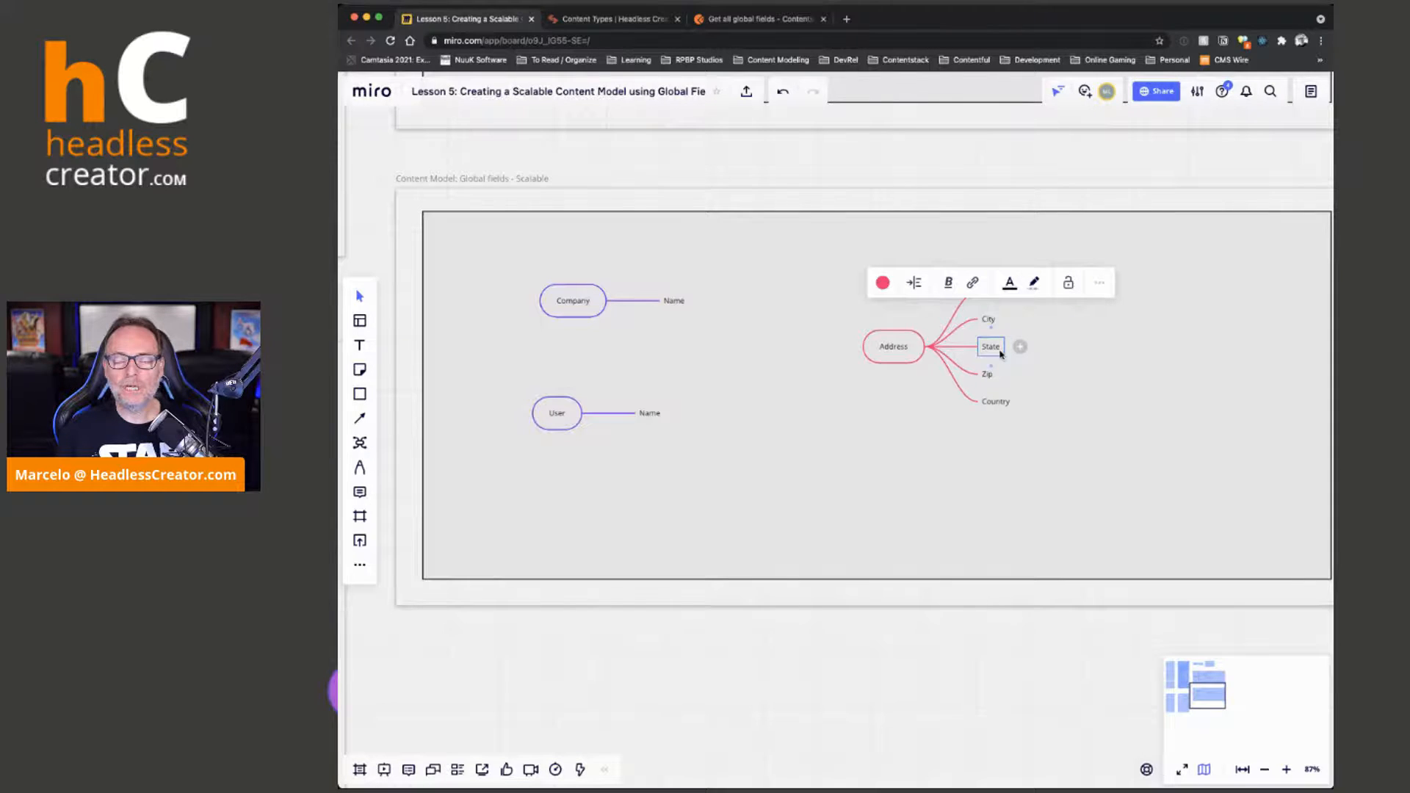
{"action": "left_click", "coordinate": [898, 350]}
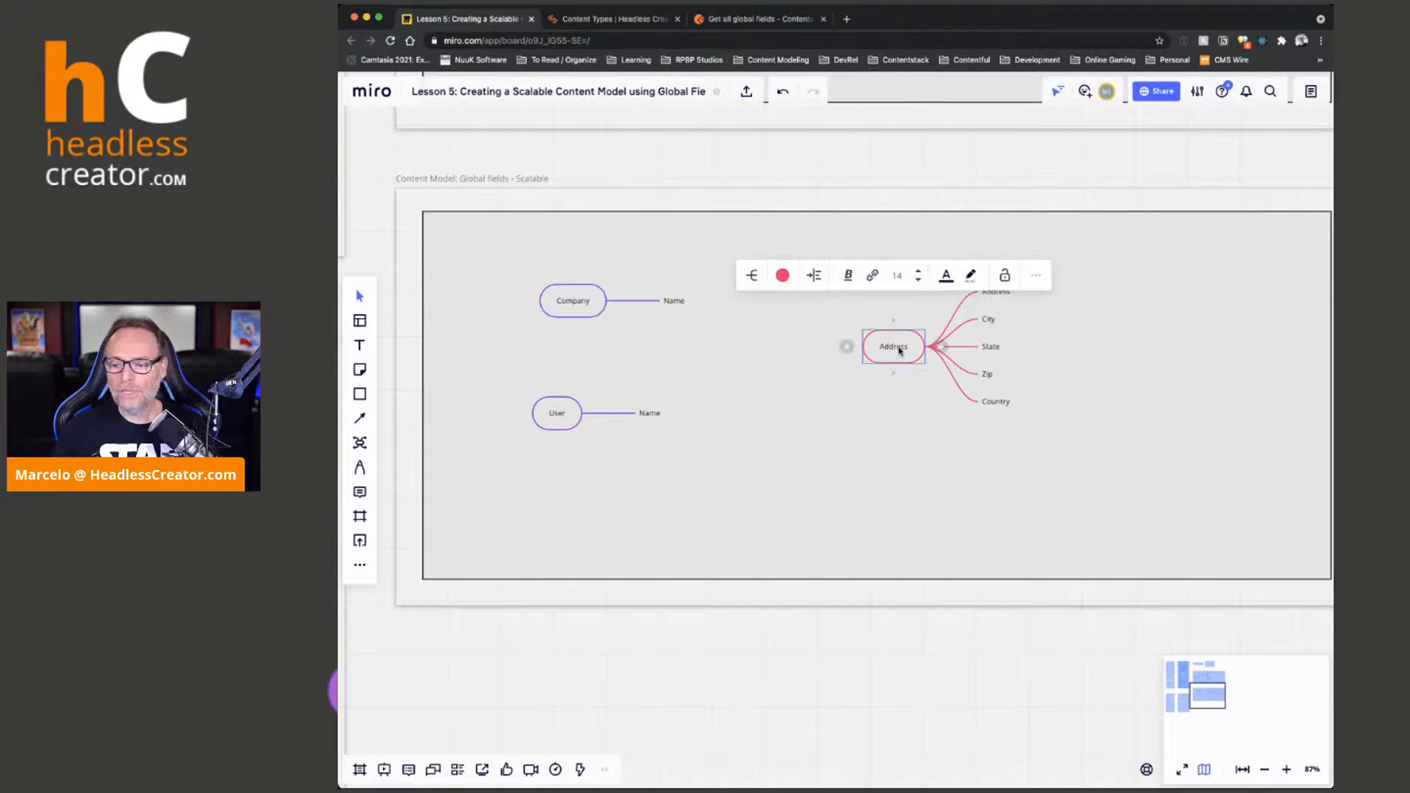
Create a State mind map with a Name branch to the right of the Address map
{"action": "left_click", "coordinate": [360, 443]}
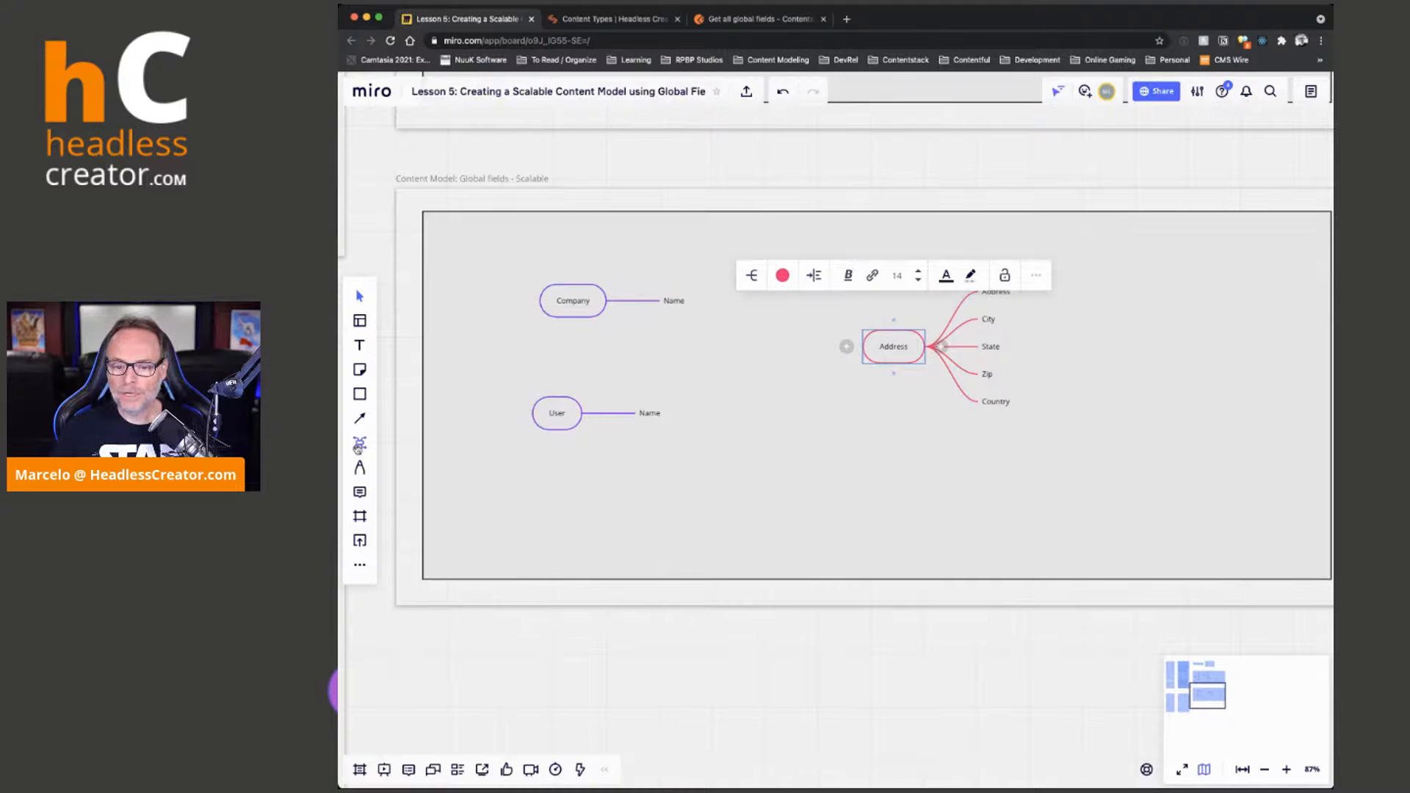
{"action": "left_click", "coordinate": [1093, 312]}
{"action": "type", "text": "State"}
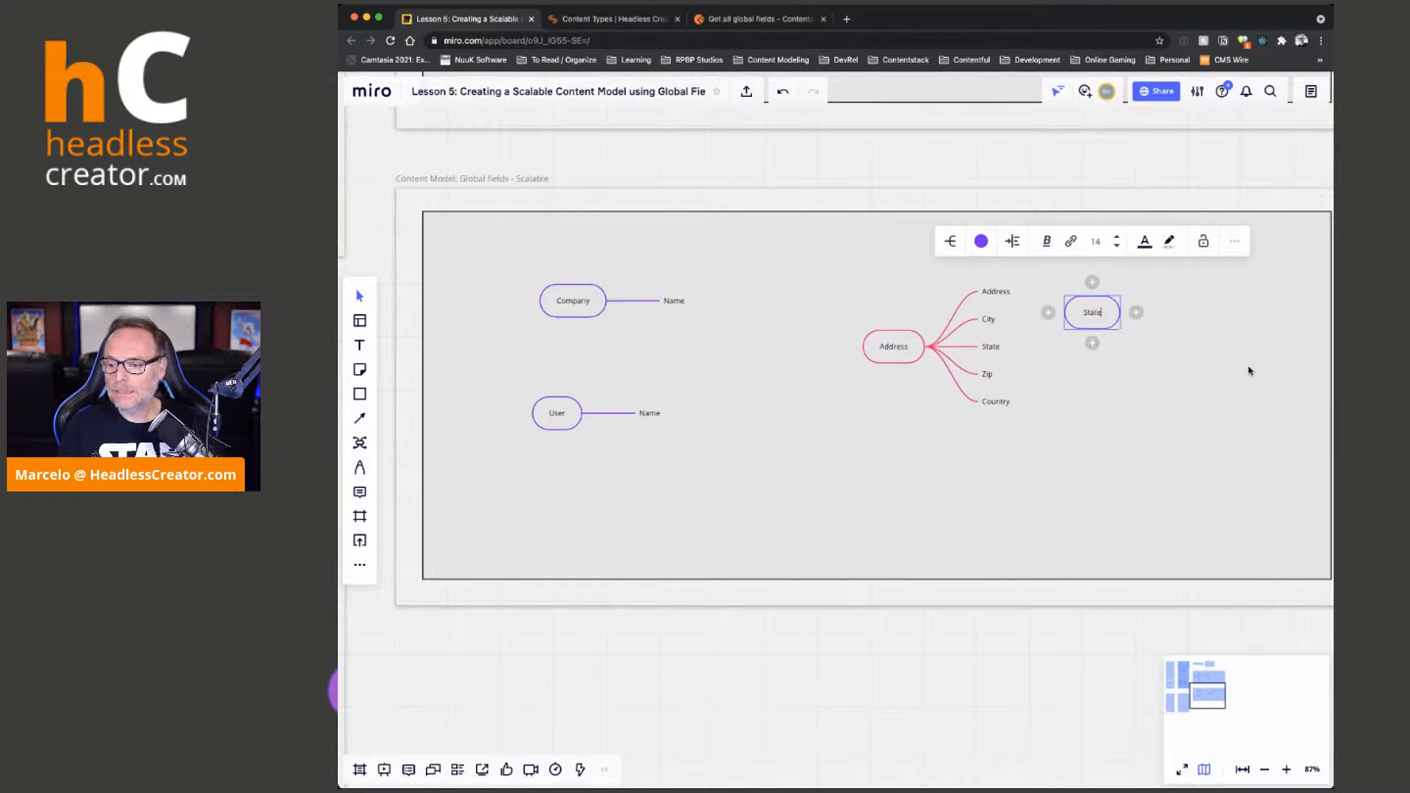
{"action": "key", "text": "Tab"}
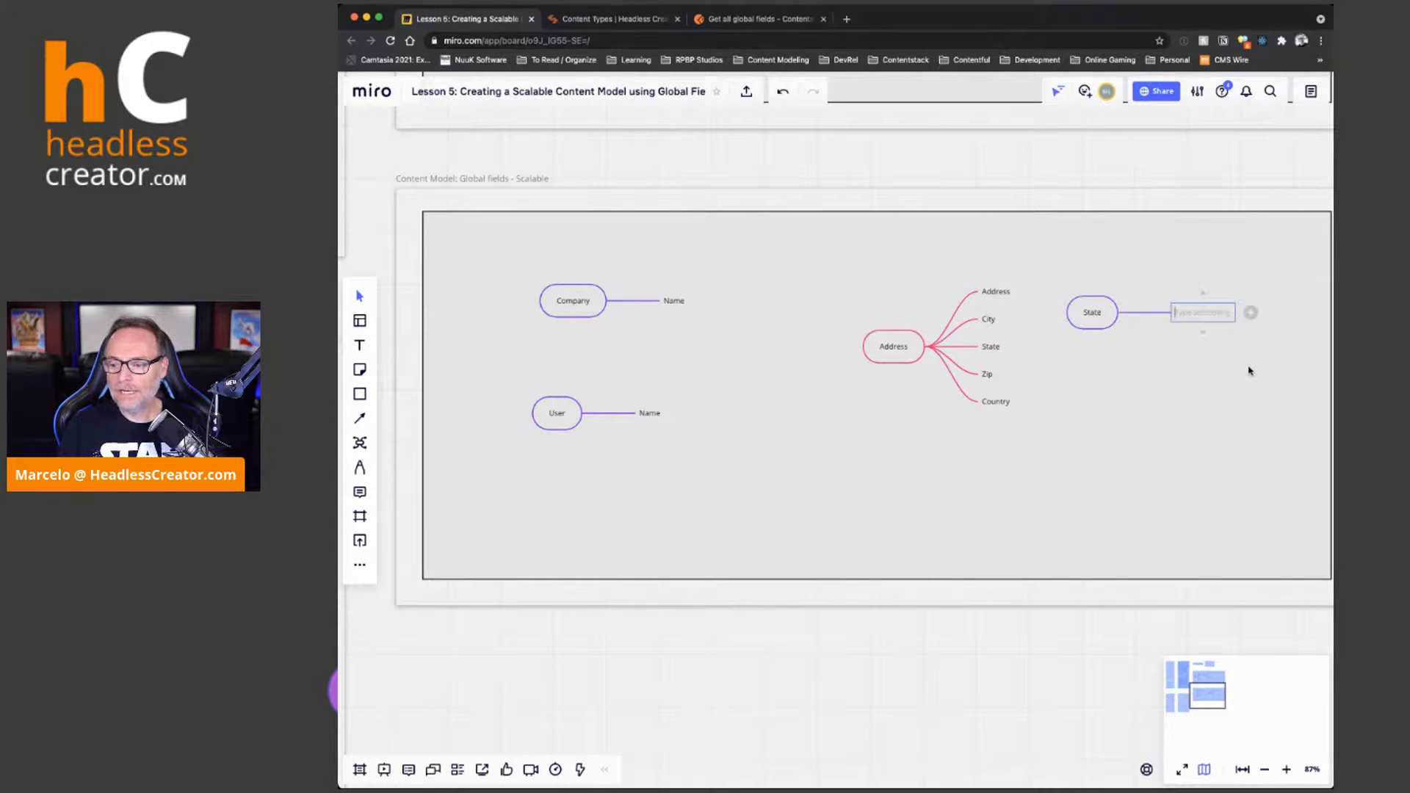
{"action": "type", "text": "Name"}
{"action": "left_click", "coordinate": [1091, 403]}
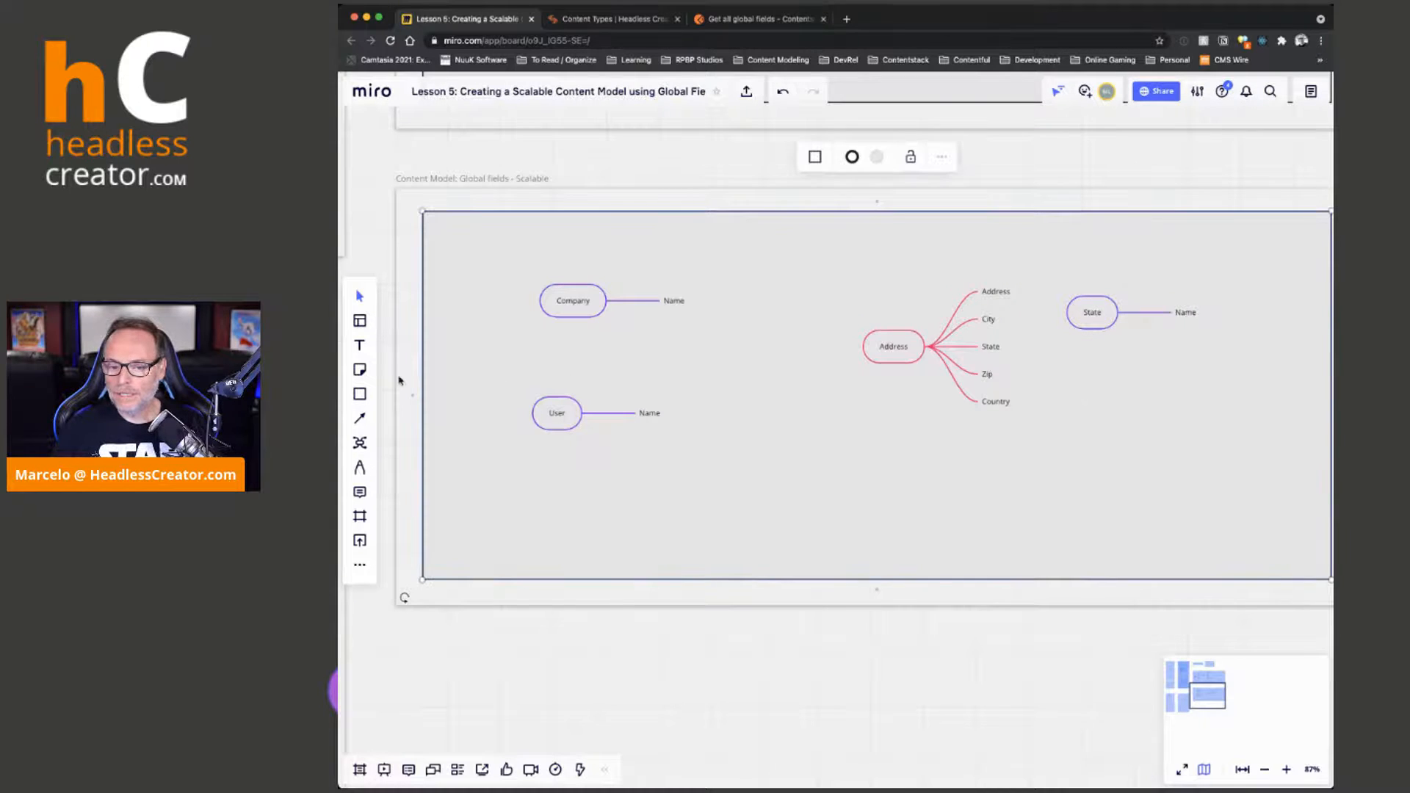
Create a Country mind map with a Name branch below the State map
{"action": "left_click", "coordinate": [359, 442]}
{"action": "left_click", "coordinate": [1105, 384]}
{"action": "type", "text": "Country"}
{"action": "key", "text": "Tab"}
{"action": "type", "text": "Name"}
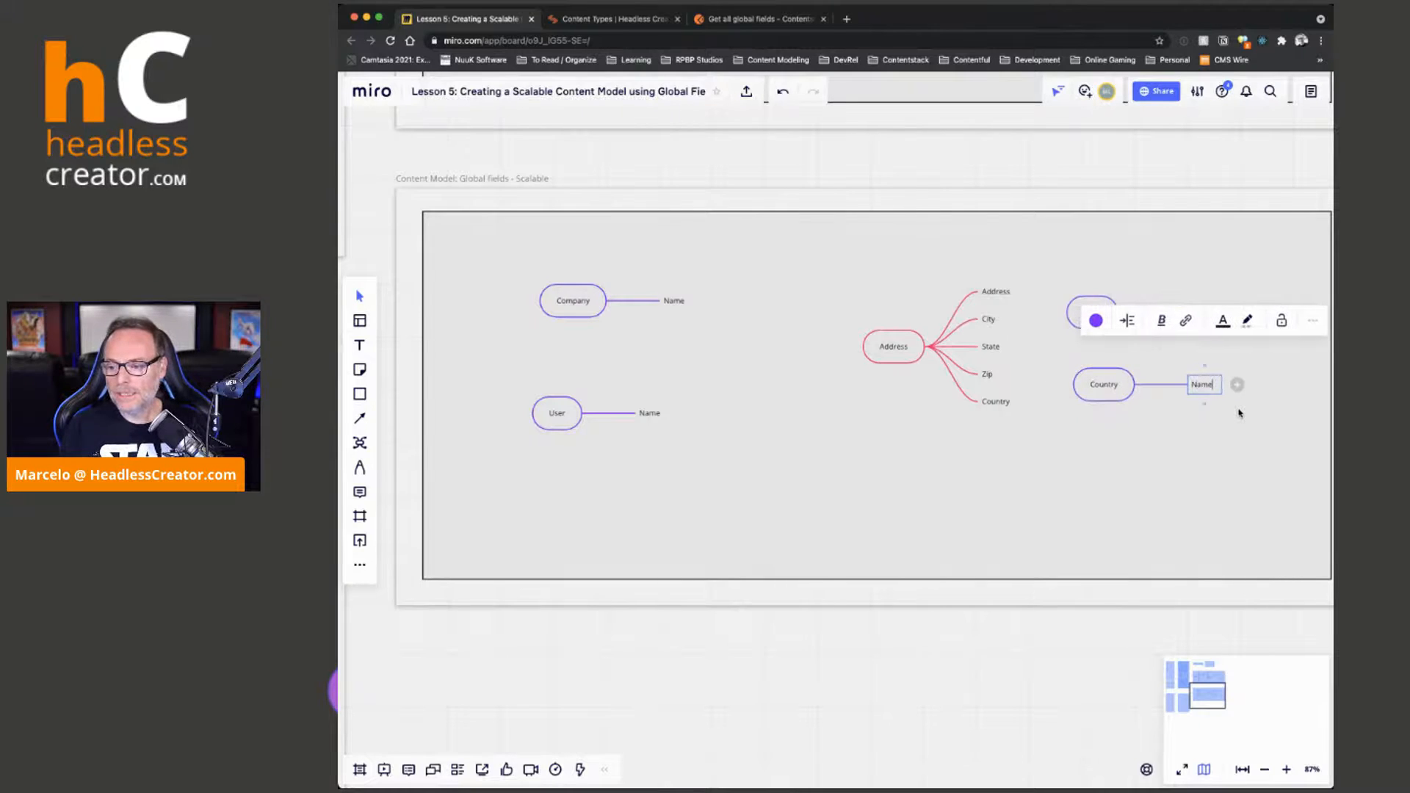
{"action": "left_click", "coordinate": [1243, 443]}
Move the Address map further left and relabel its State branch as "State (1 to 1) : [State]"
{"action": "left_click_drag", "start_coordinate": [920, 351], "coordinate": [882, 353]}
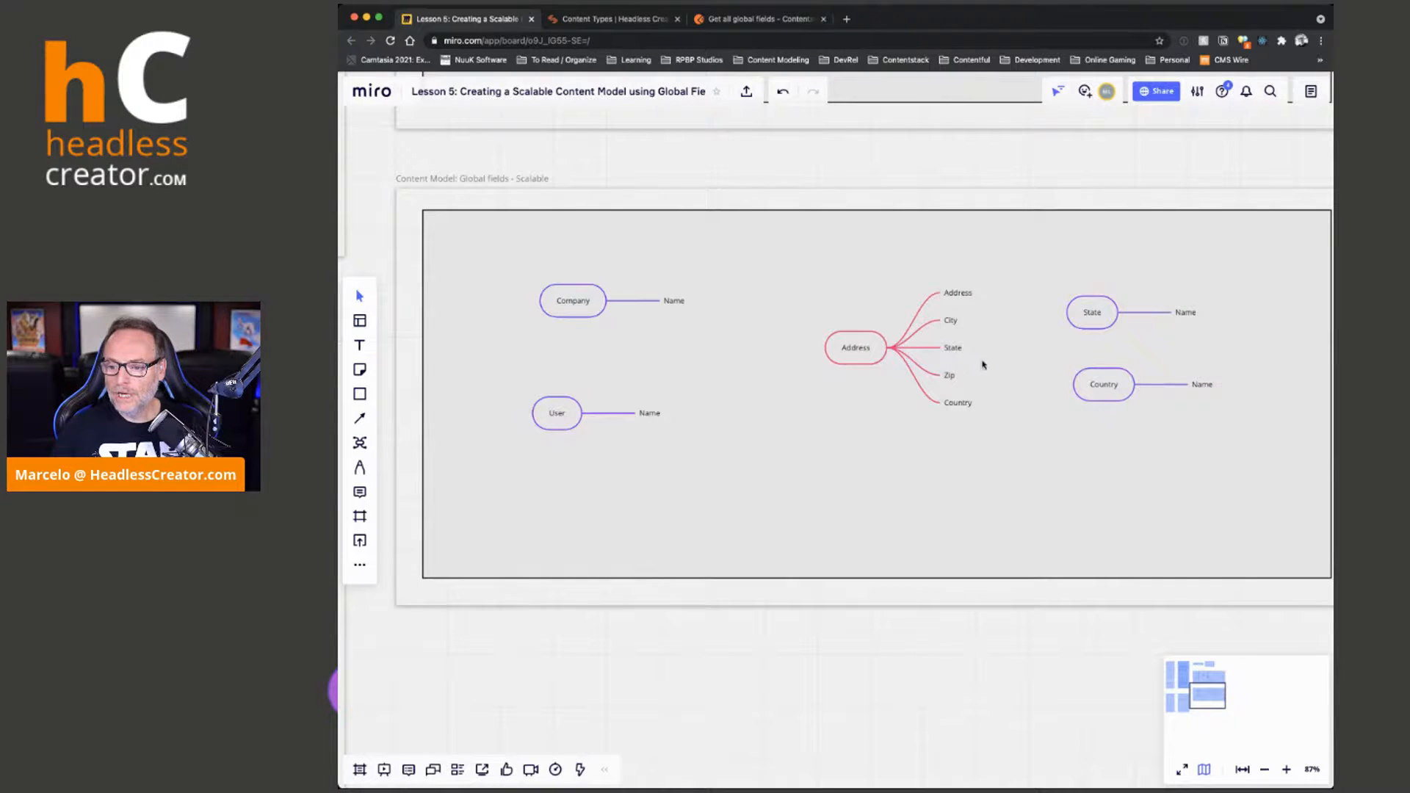
{"action": "left_click", "coordinate": [955, 349]}
{"action": "left_click", "coordinate": [956, 350]}
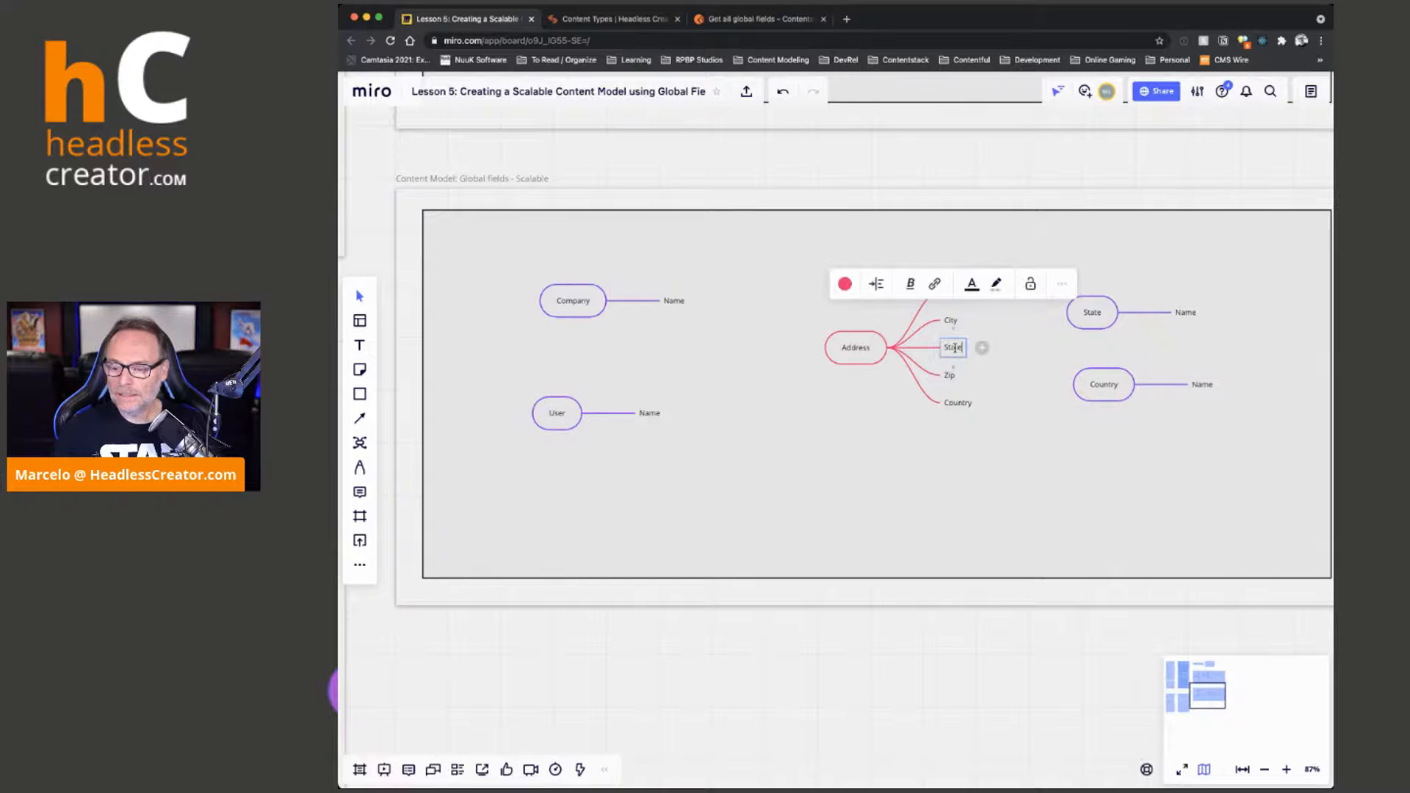
{"action": "type", "text": "(1"}
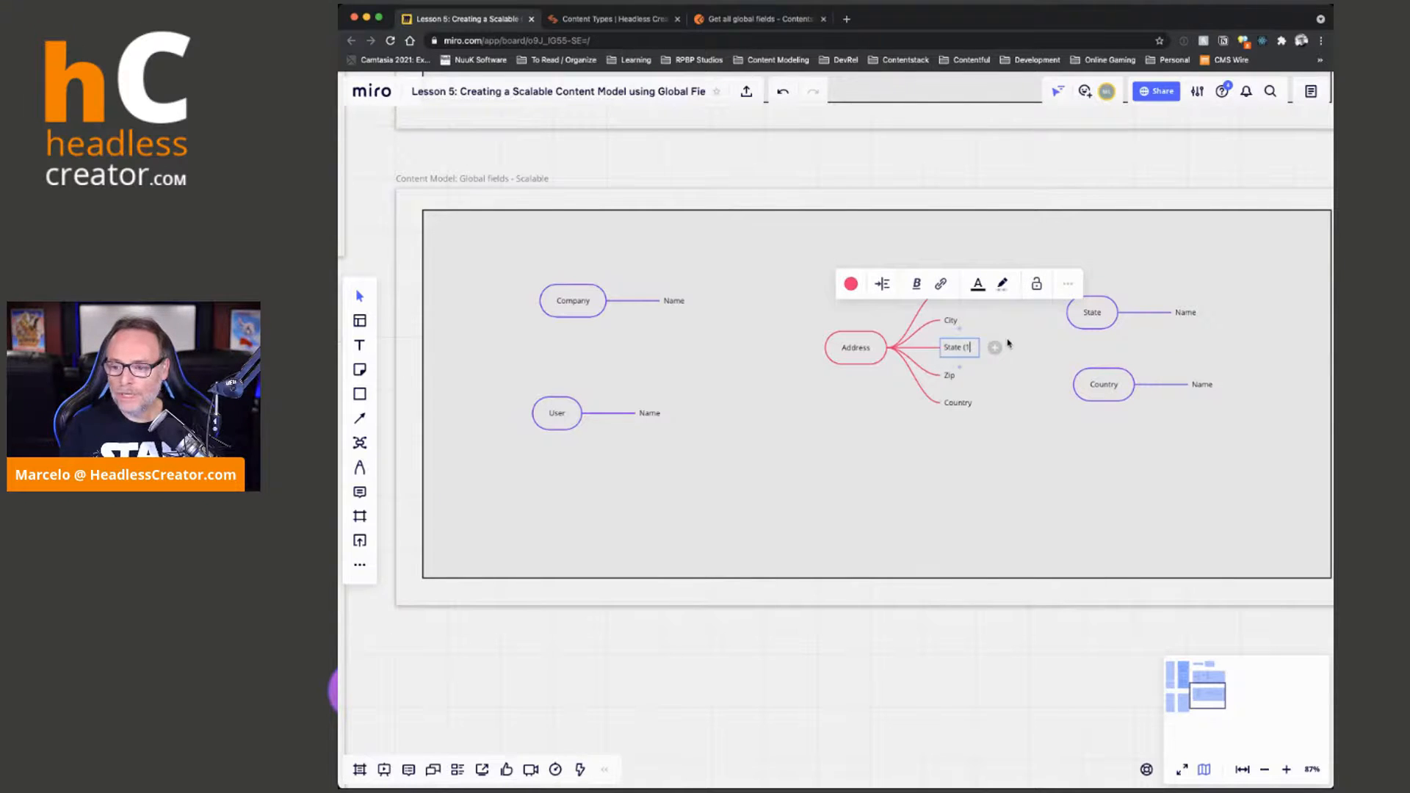
{"action": "type", "text": " to 1"}
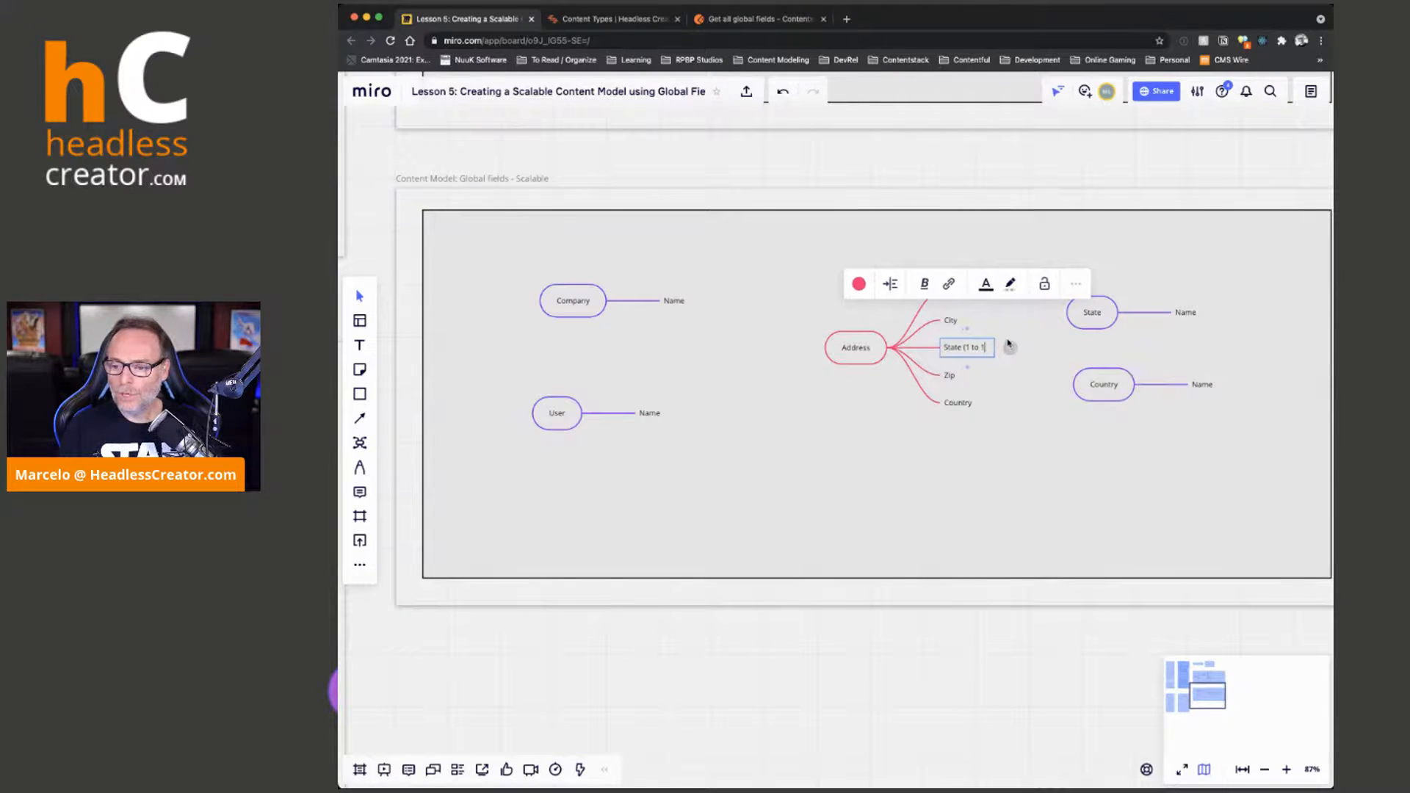
{"action": "type", "text": ") : [State"}
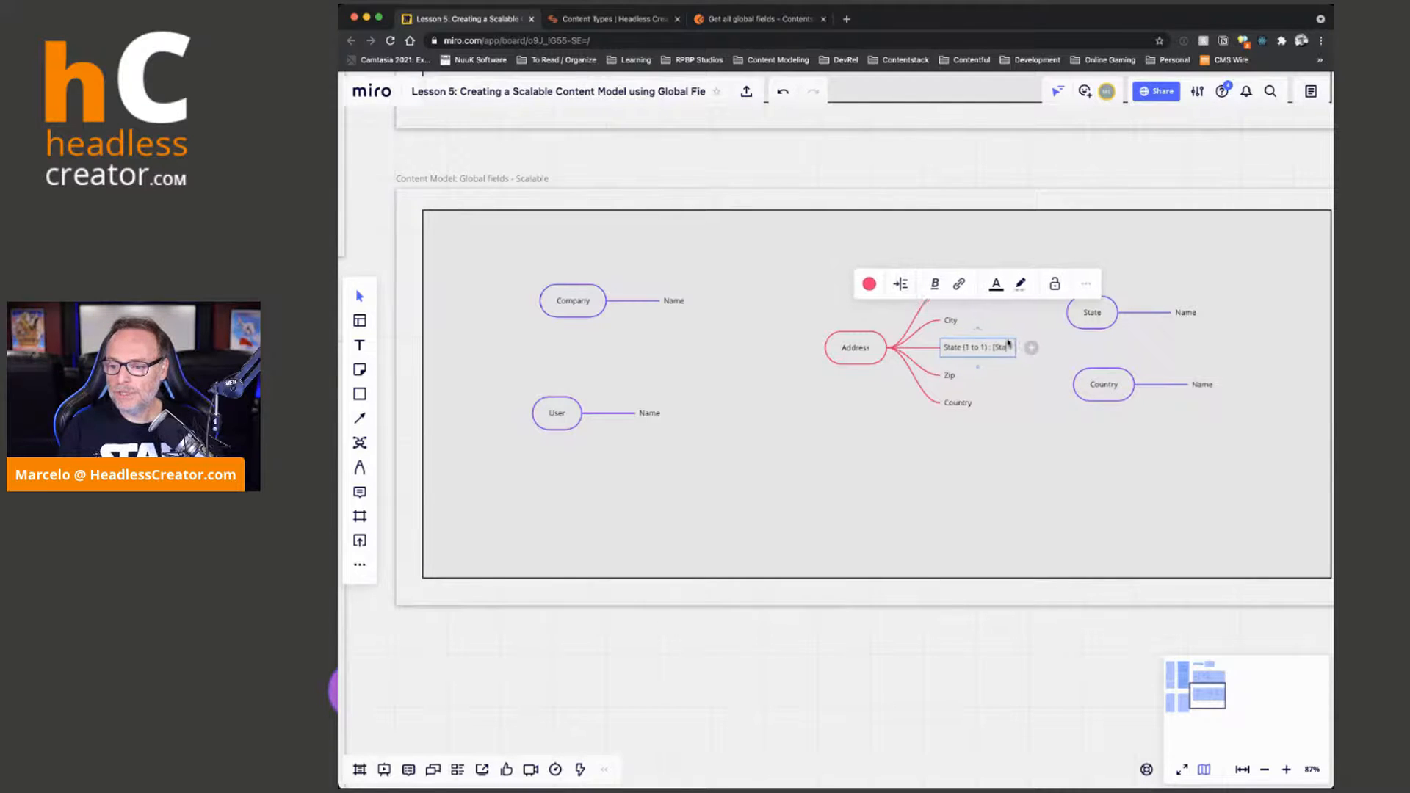
{"action": "type", "text": "]"}
Relabel the Address map's Country branch as "Country (1 to 1) : Country"
{"action": "left_click", "coordinate": [958, 402]}
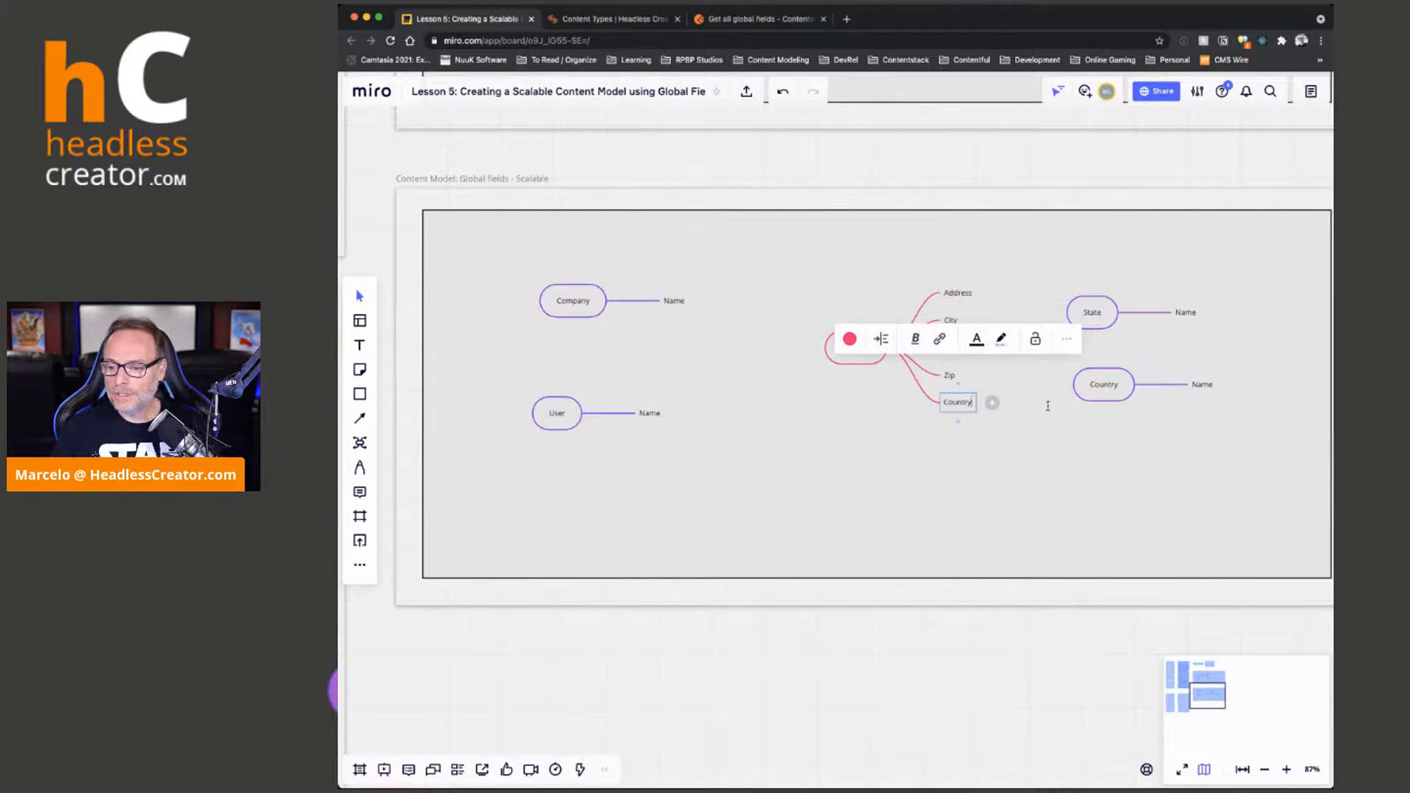
{"action": "type", "text": "(1 to 1"}
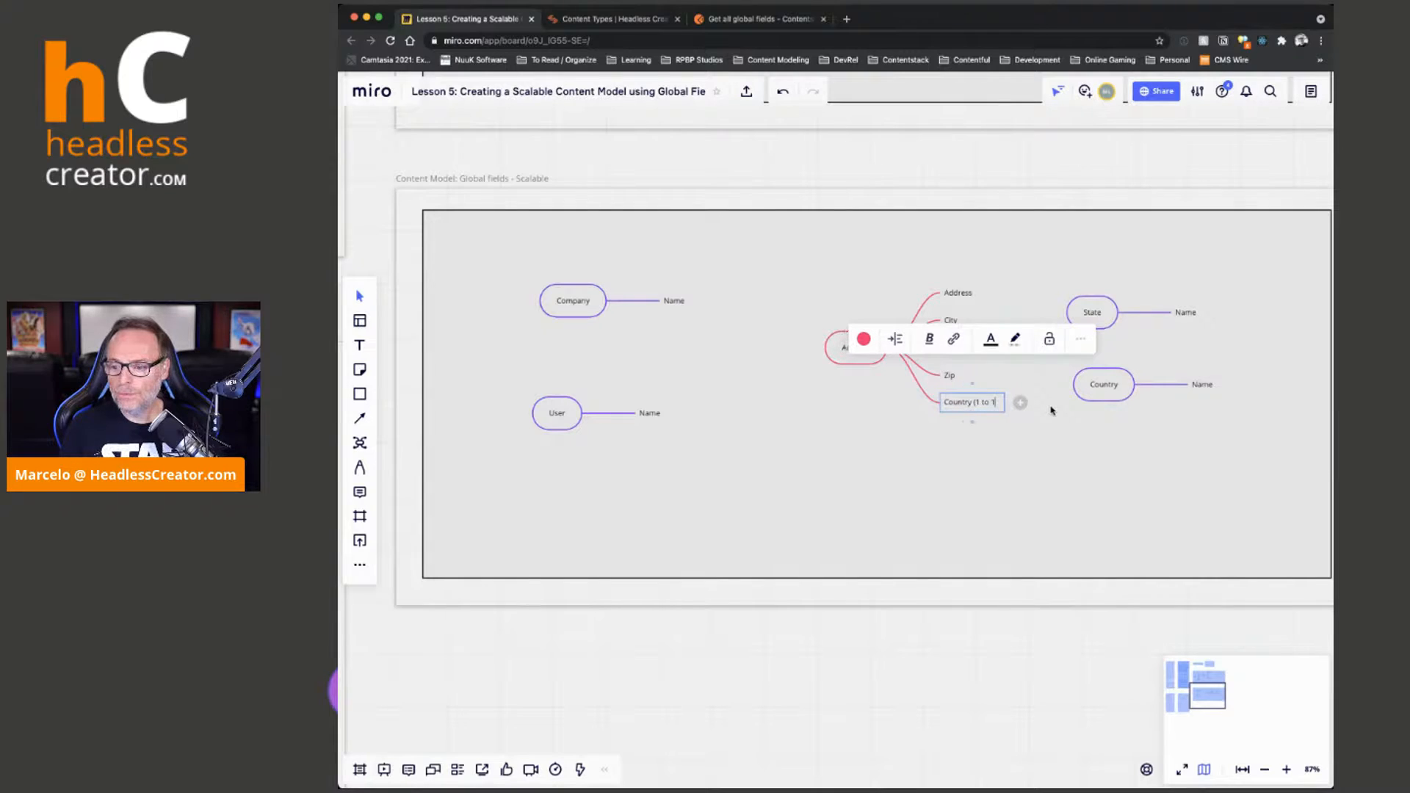
{"action": "type", "text": ") : Country"}
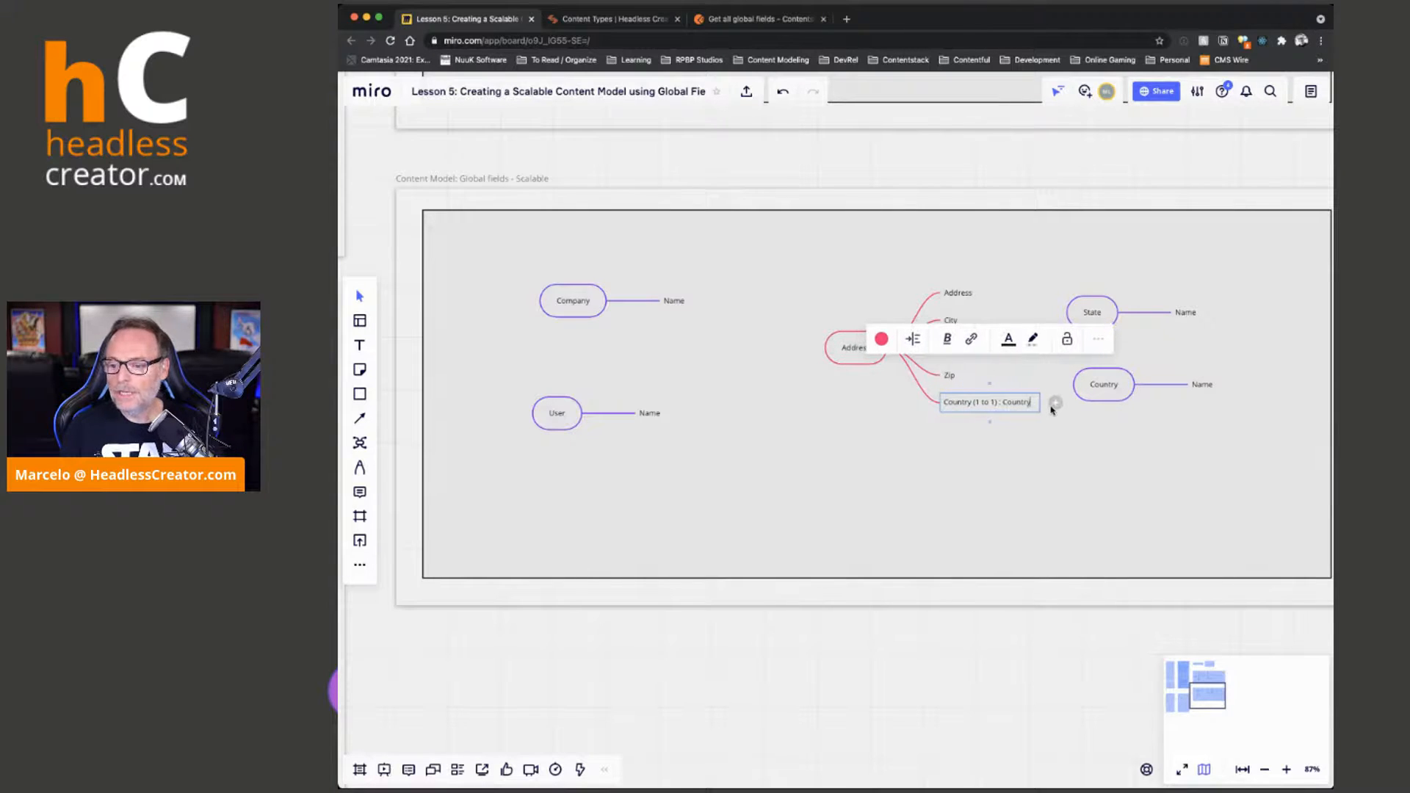
{"action": "left_click", "coordinate": [1066, 465]}
Color the Country and State reference branches of the Address map yellow-orange
{"action": "left_click", "coordinate": [975, 407]}
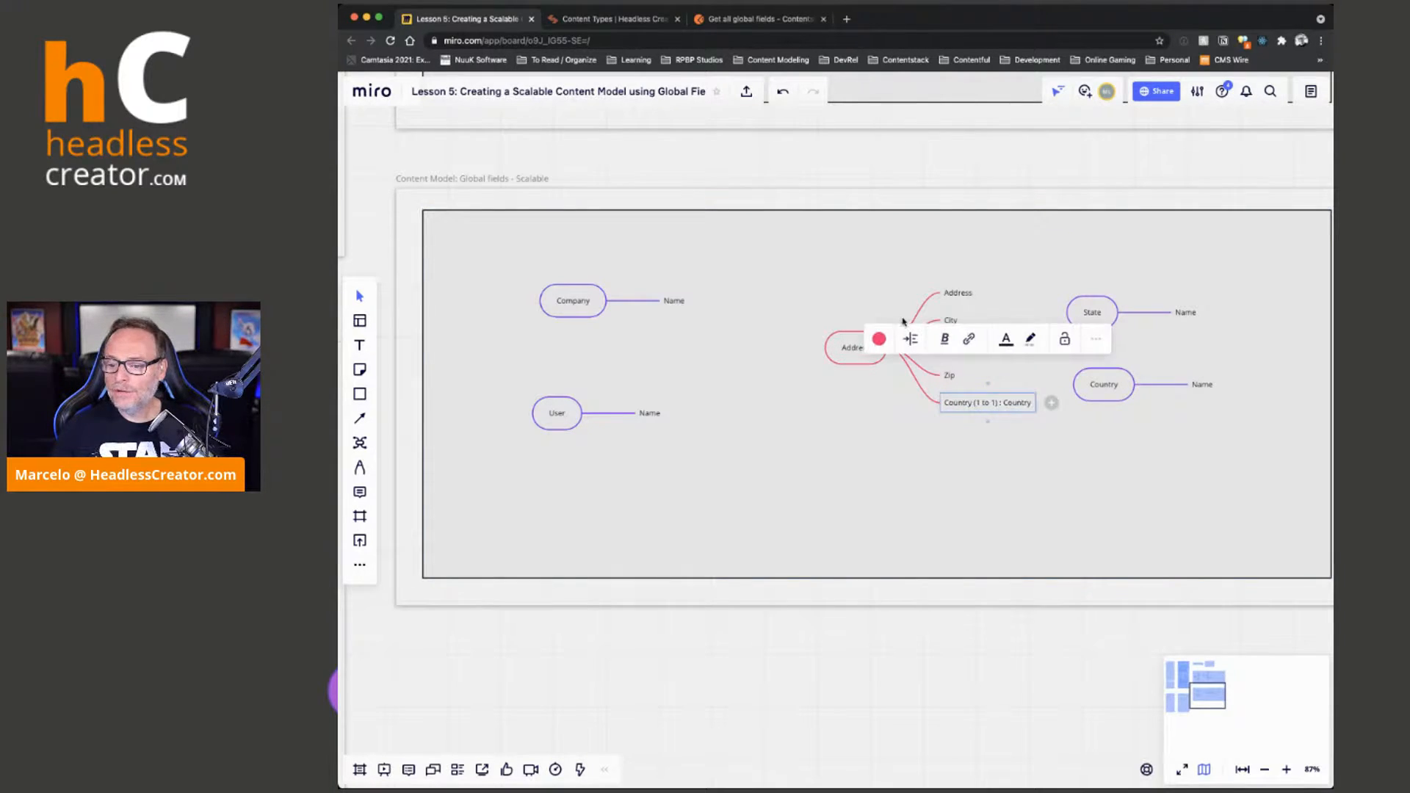
{"action": "left_click", "coordinate": [879, 340]}
{"action": "left_click", "coordinate": [867, 398]}
{"action": "left_click", "coordinate": [1008, 453]}
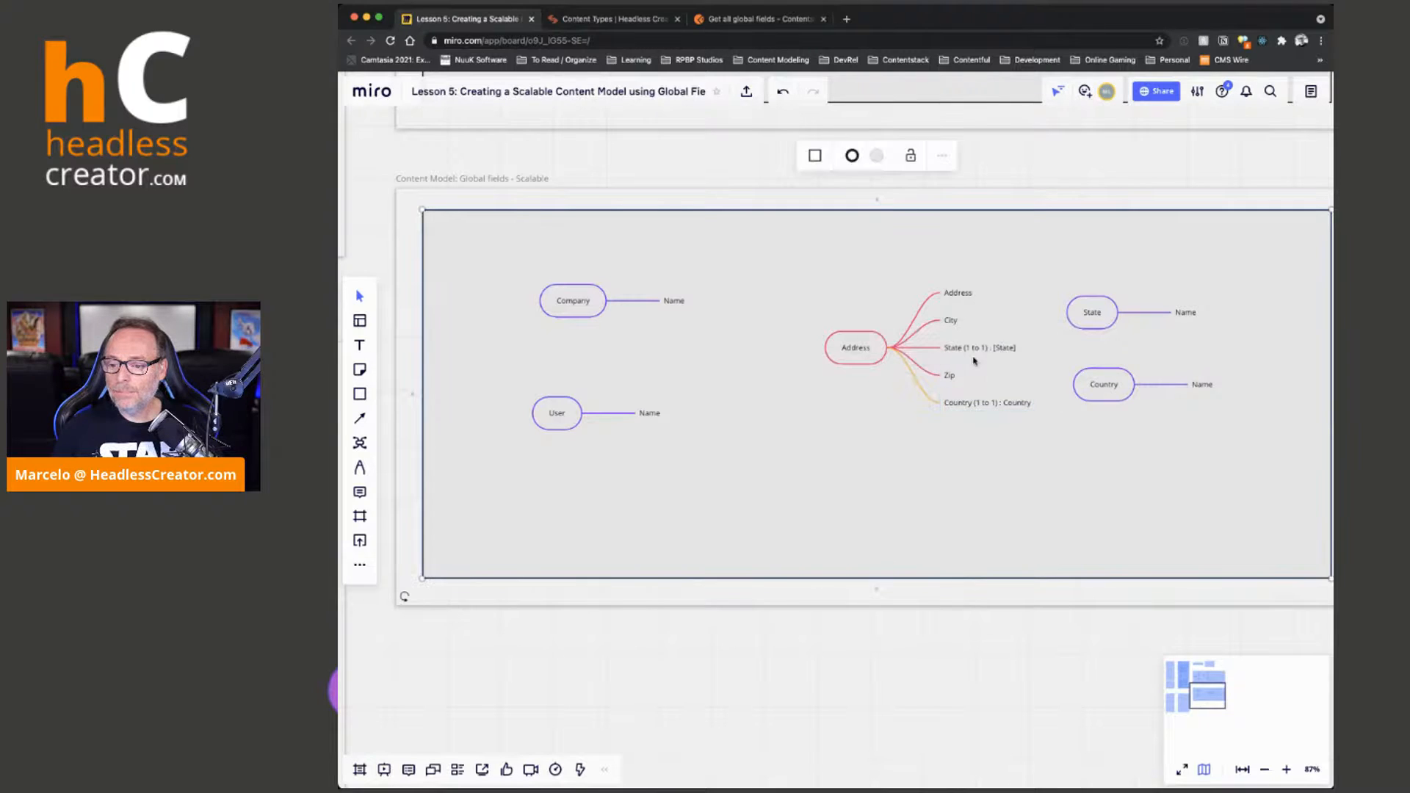
{"action": "left_click", "coordinate": [976, 350]}
{"action": "left_click", "coordinate": [872, 283]}
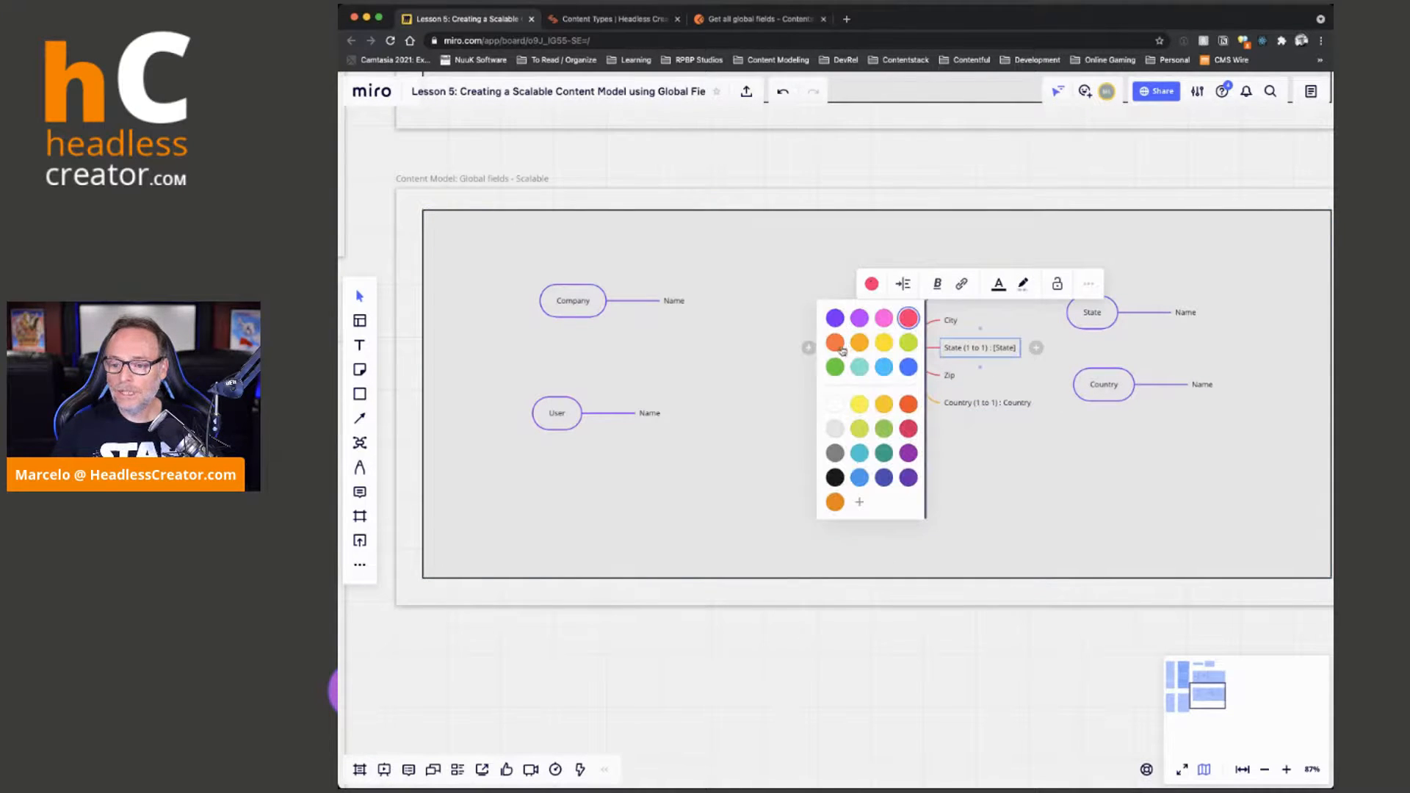
{"action": "left_click", "coordinate": [859, 342]}
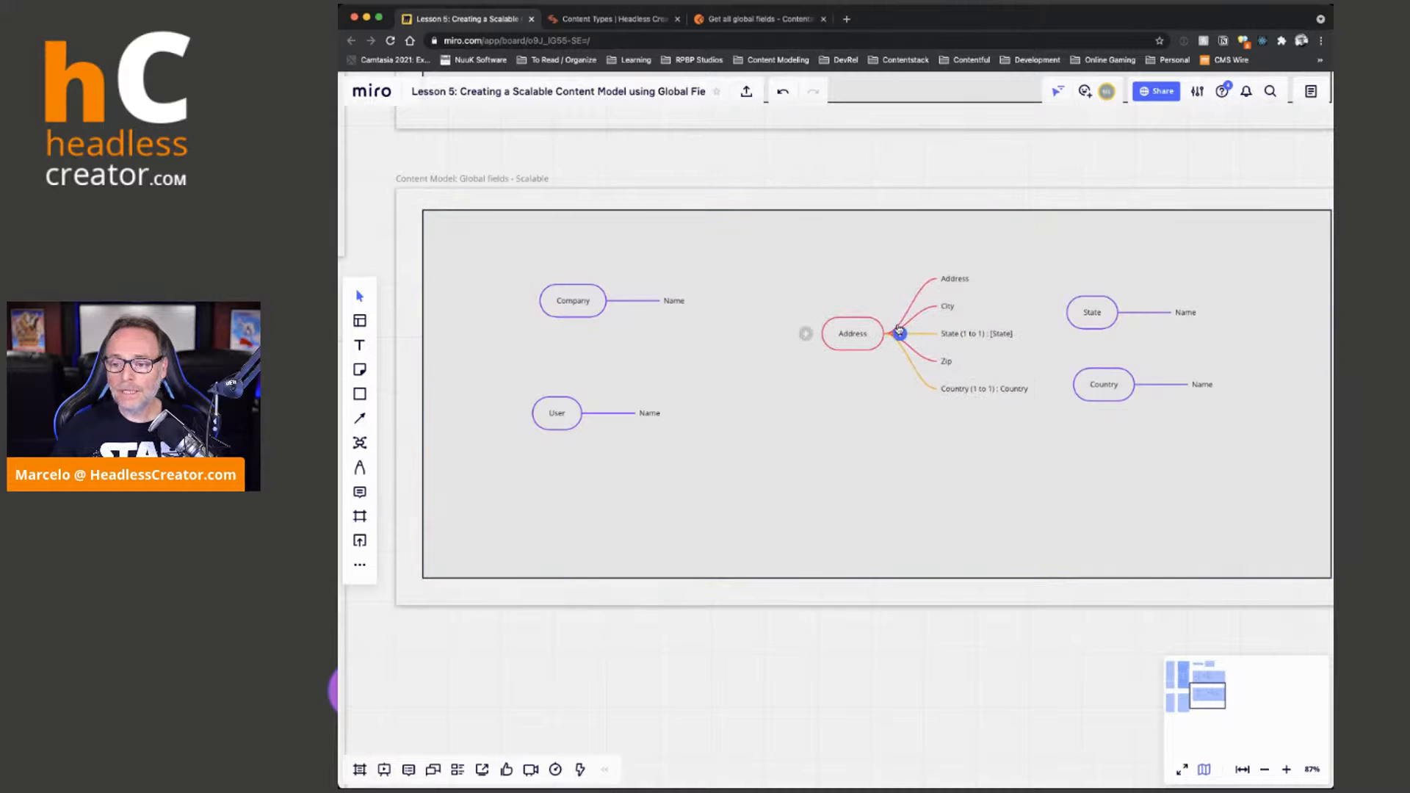
Spread the State and Country maps further apart and to the right, and center the Address map vertically between Company and User
{"action": "left_click_drag", "start_coordinate": [1093, 312], "coordinate": [1147, 259]}
{"action": "left_click_drag", "start_coordinate": [1113, 384], "coordinate": [1172, 373]}
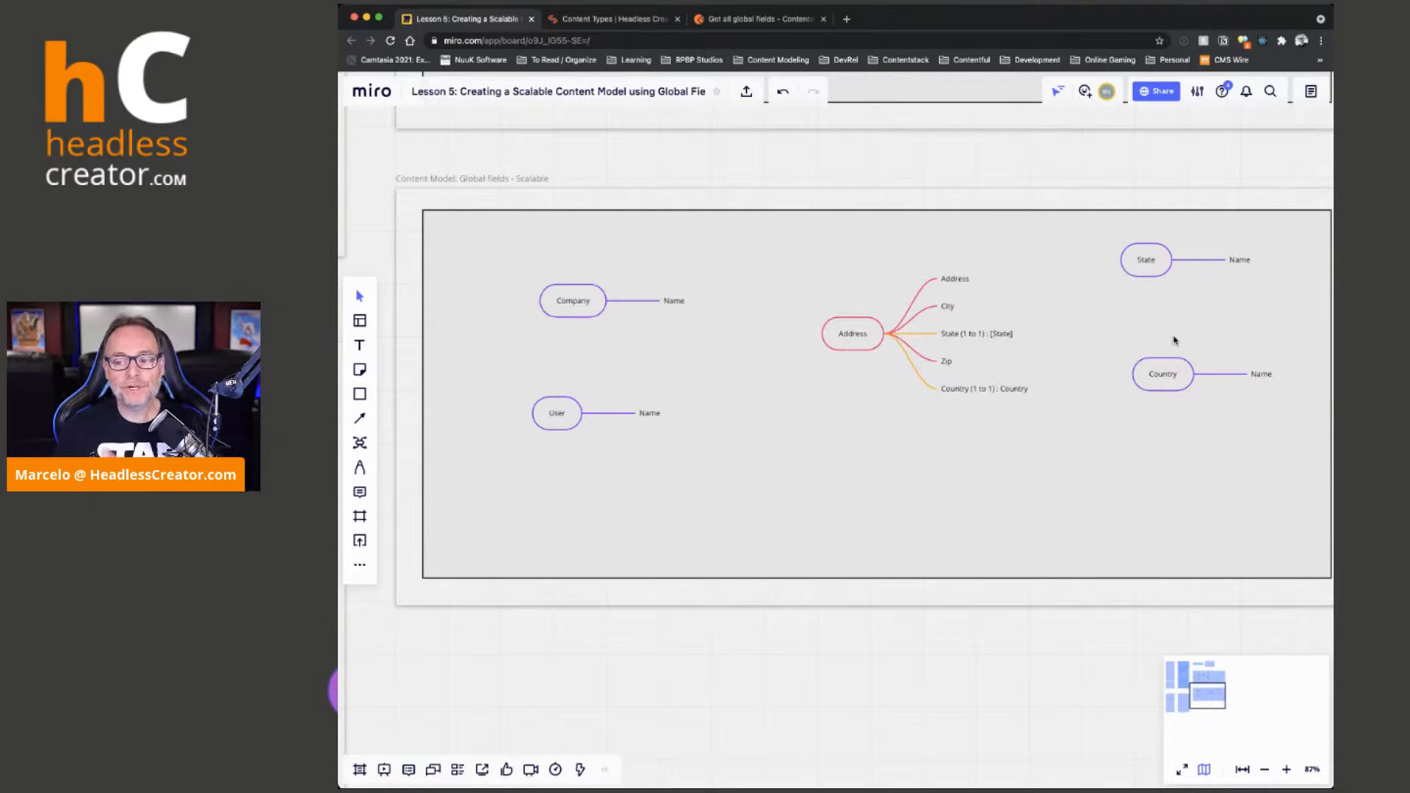
{"action": "left_click_drag", "start_coordinate": [856, 347], "coordinate": [850, 376]}
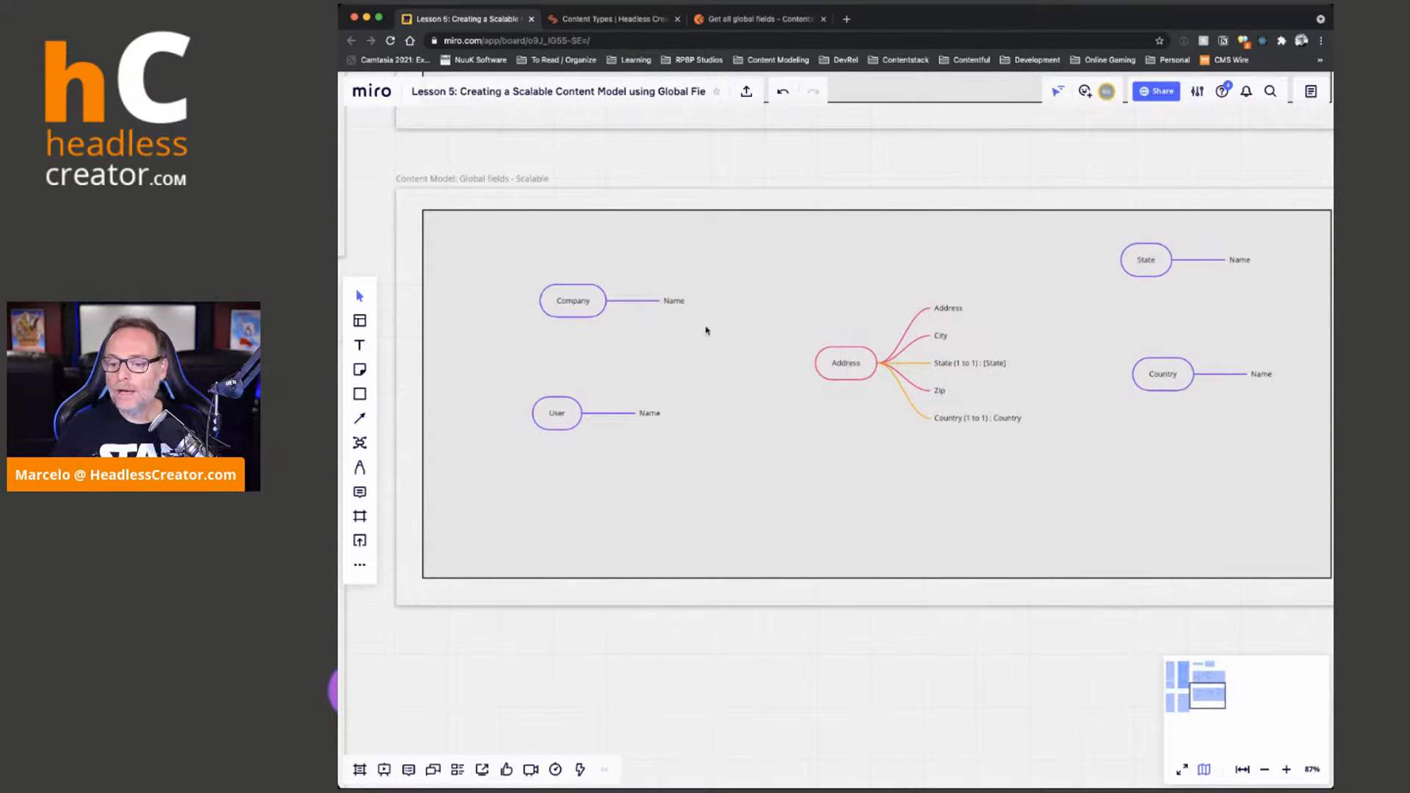
Shift the Company map slightly left and add a second branch labeled "Address (Global Type to Address)" below its Name branch
{"action": "left_click_drag", "start_coordinate": [570, 306], "coordinate": [554, 302]}
{"action": "left_click", "coordinate": [656, 298]}
{"action": "key", "text": "Return"}
{"action": "type", "text": "A"}
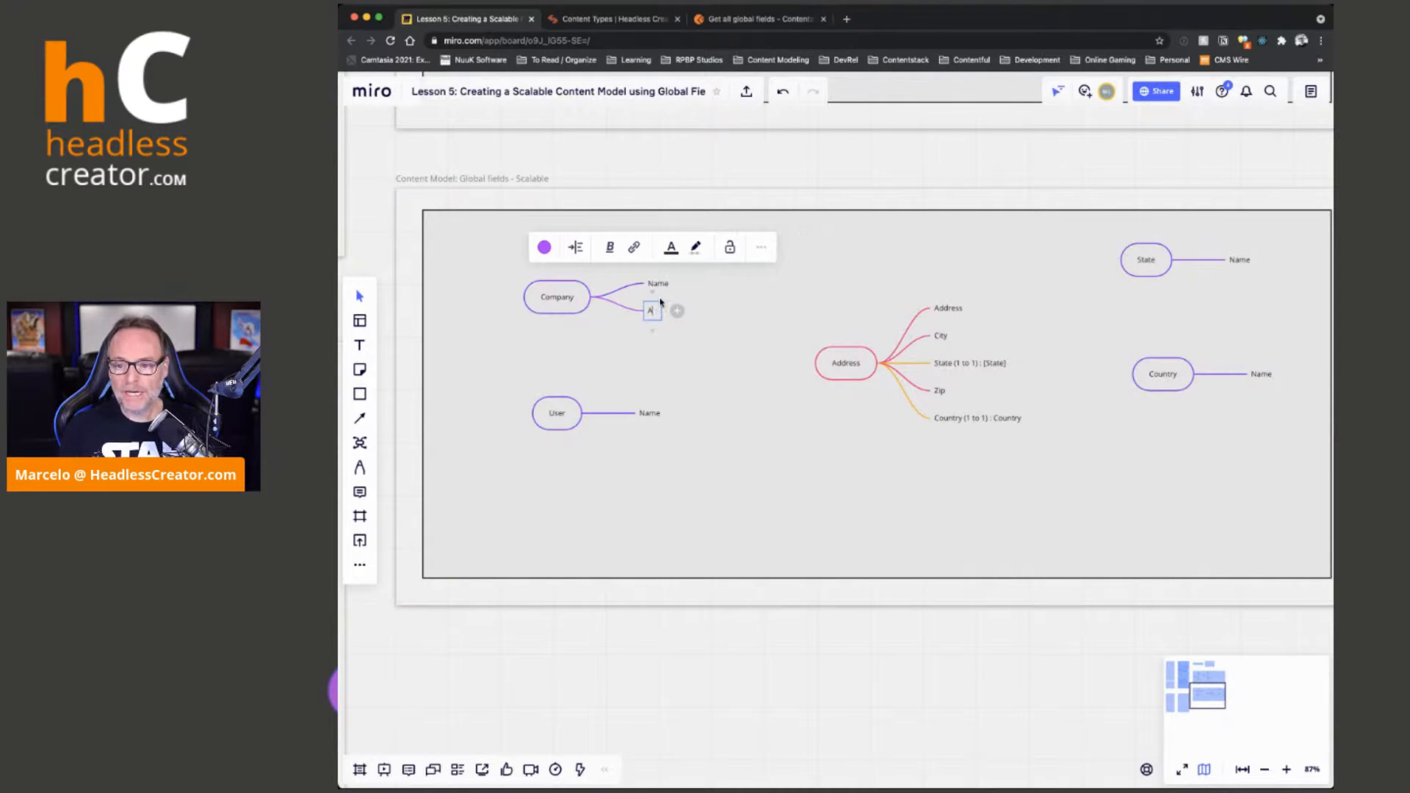
{"action": "type", "text": "ddress (G"}
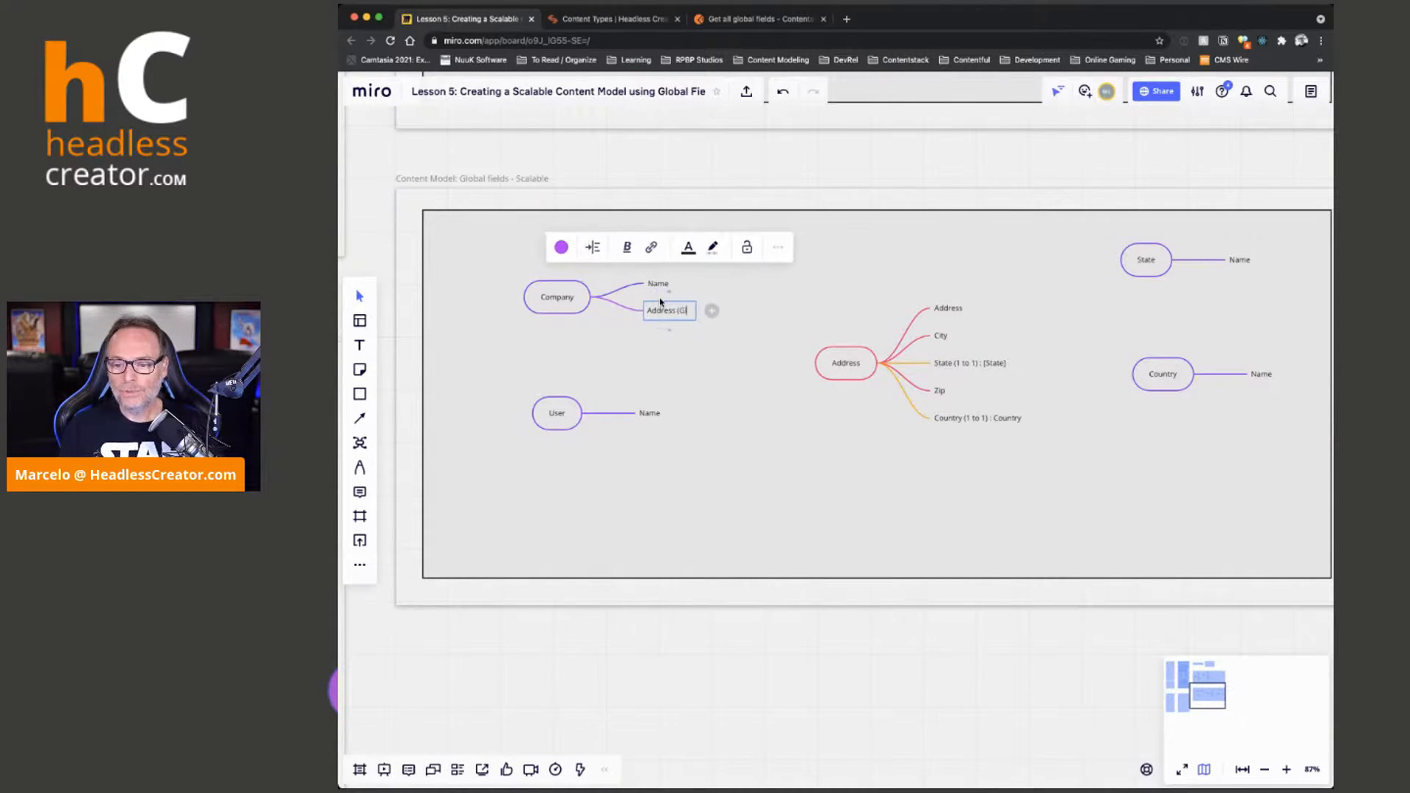
{"action": "type", "text": "lobal Type)"}
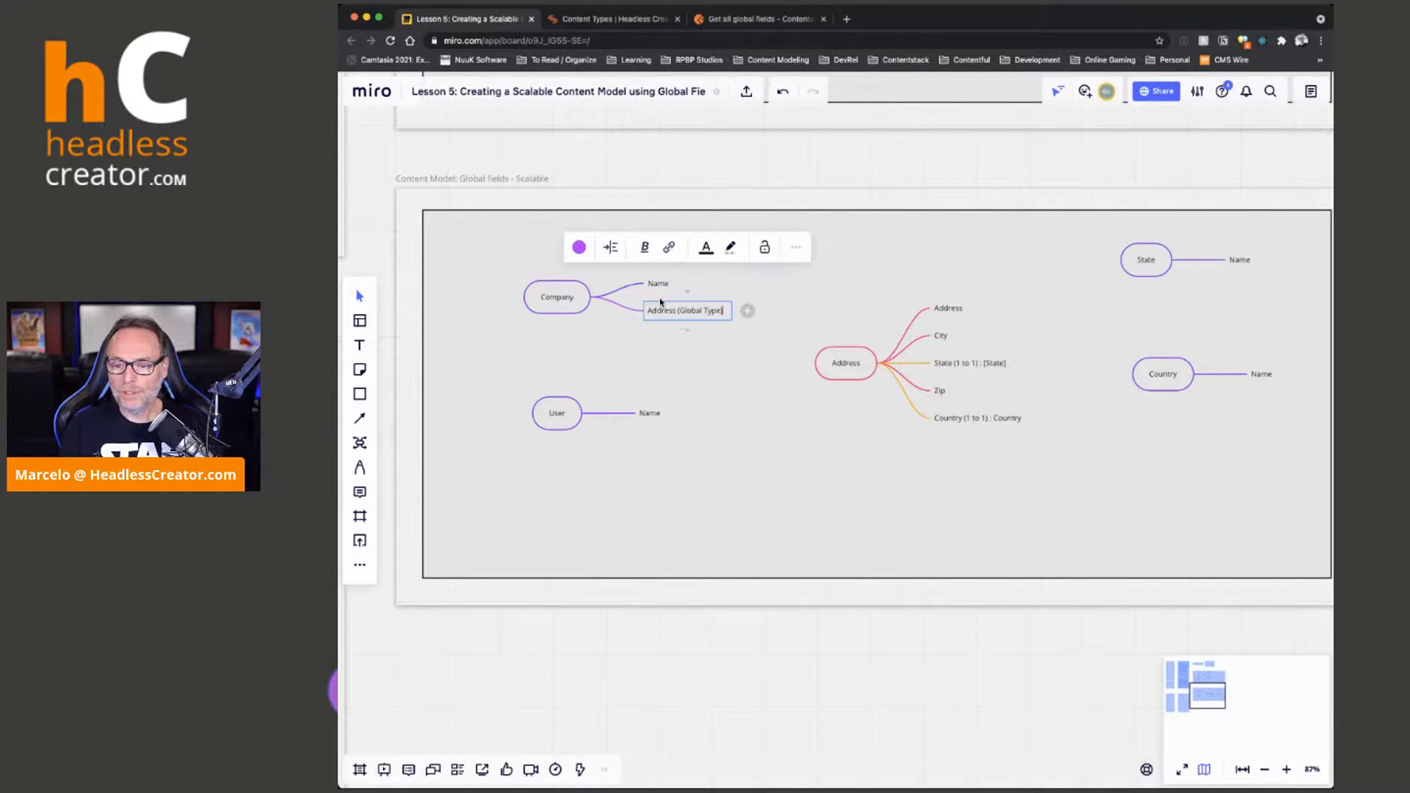
{"action": "key", "text": "BackSpace"}
{"action": "type", "text": "to Ad"}
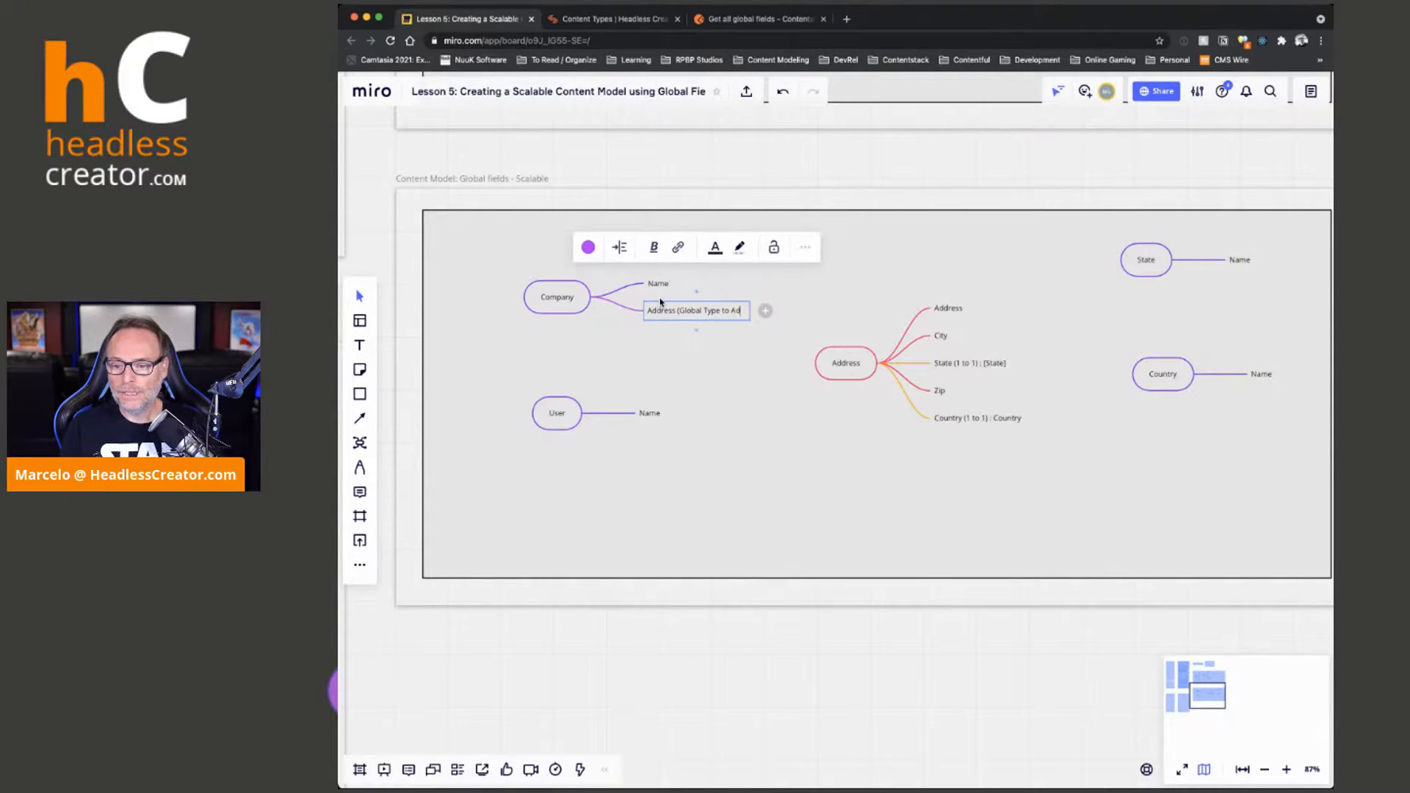
{"action": "type", "text": "dress)"}
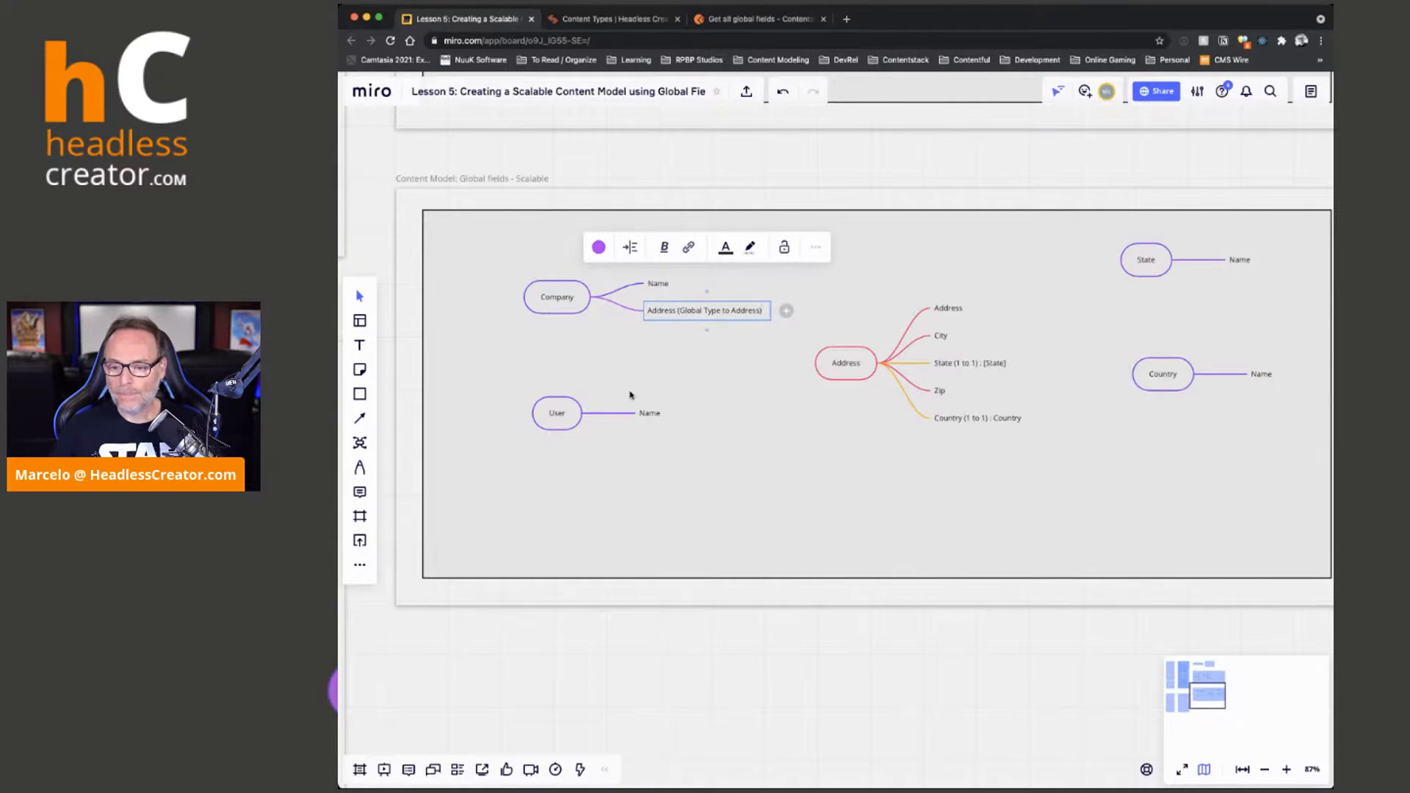
Add a second branch labeled "Address (Global Type : Address)" below the Name branch of the User map
{"action": "left_click", "coordinate": [650, 413]}
{"action": "key", "text": "Return"}
{"action": "type", "text": "A"}
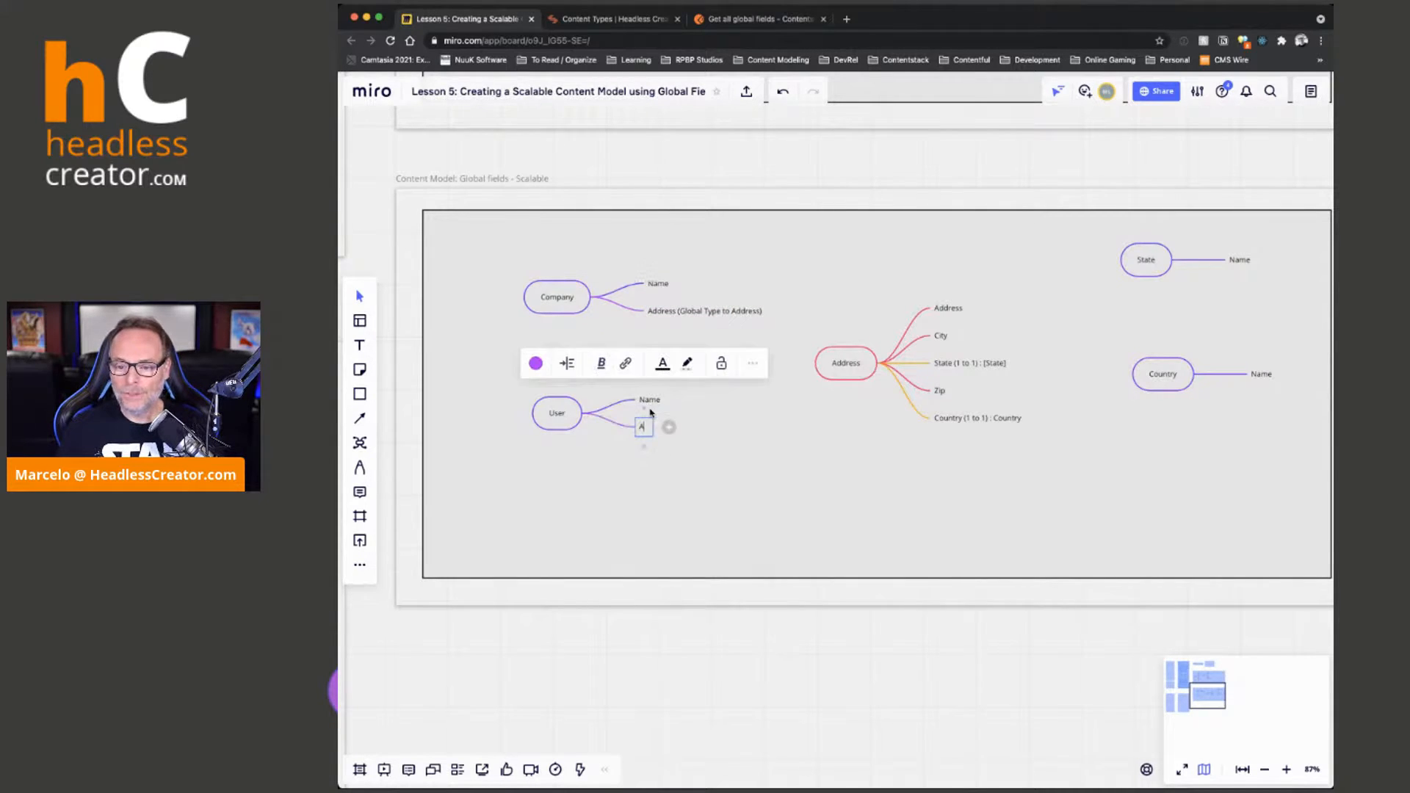
{"action": "type", "text": "ddress (G"}
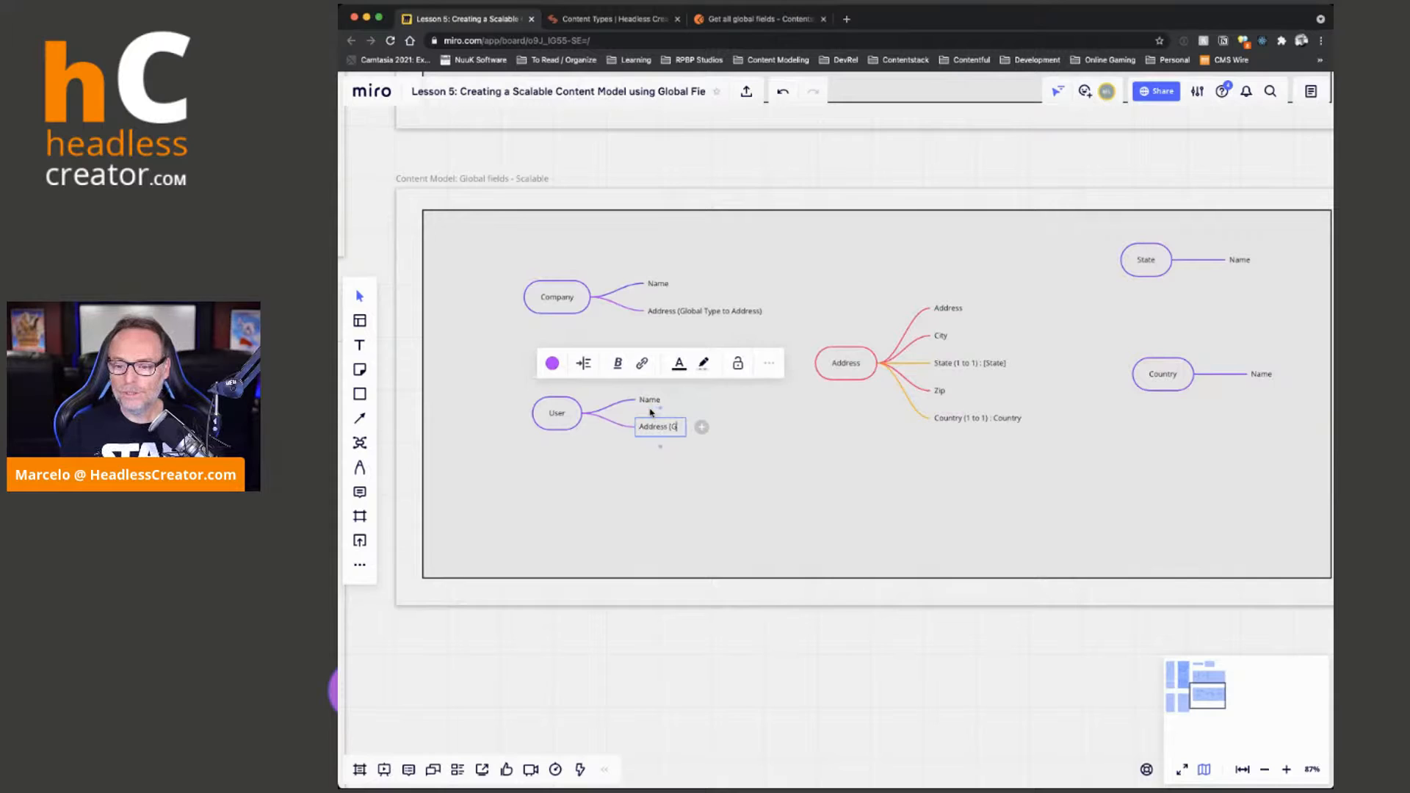
{"action": "type", "text": "lobal Type to "}
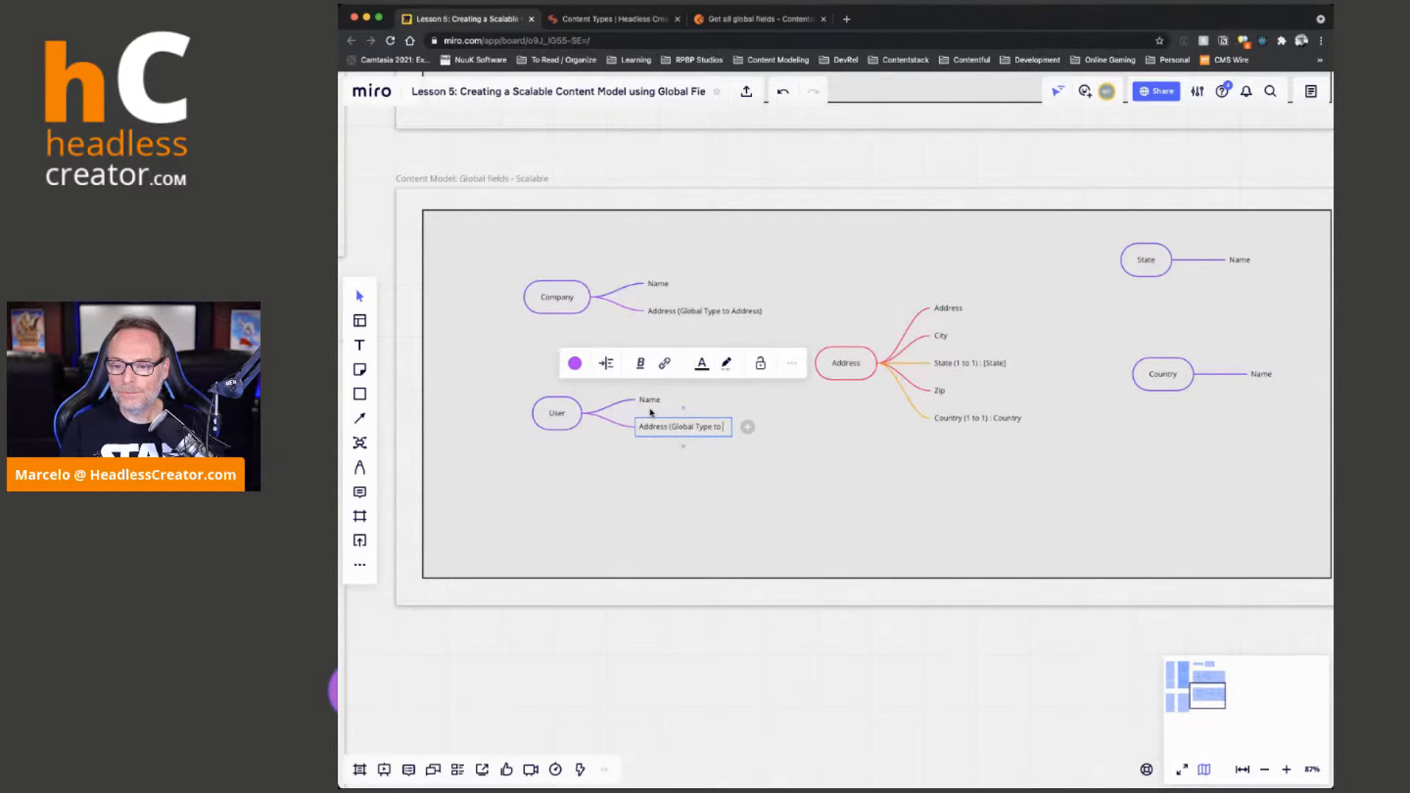
{"action": "type", "text": "Addres"}
{"action": "key", "text": "BackSpace"}
{"action": "key", "text": "BackSpace"}
{"action": "key", "text": "BackSpace"}
{"action": "key", "text": "BackSpace"}
{"action": "key", "text": "BackSpace"}
{"action": "key", "text": "BackSpace"}
{"action": "key", "text": "BackSpace"}
{"action": "key", "text": "BackSpace"}
{"action": "key", "text": "BackSpace"}
{"action": "key", "text": "BackSpace"}
{"action": "type", "text": ": Address"}
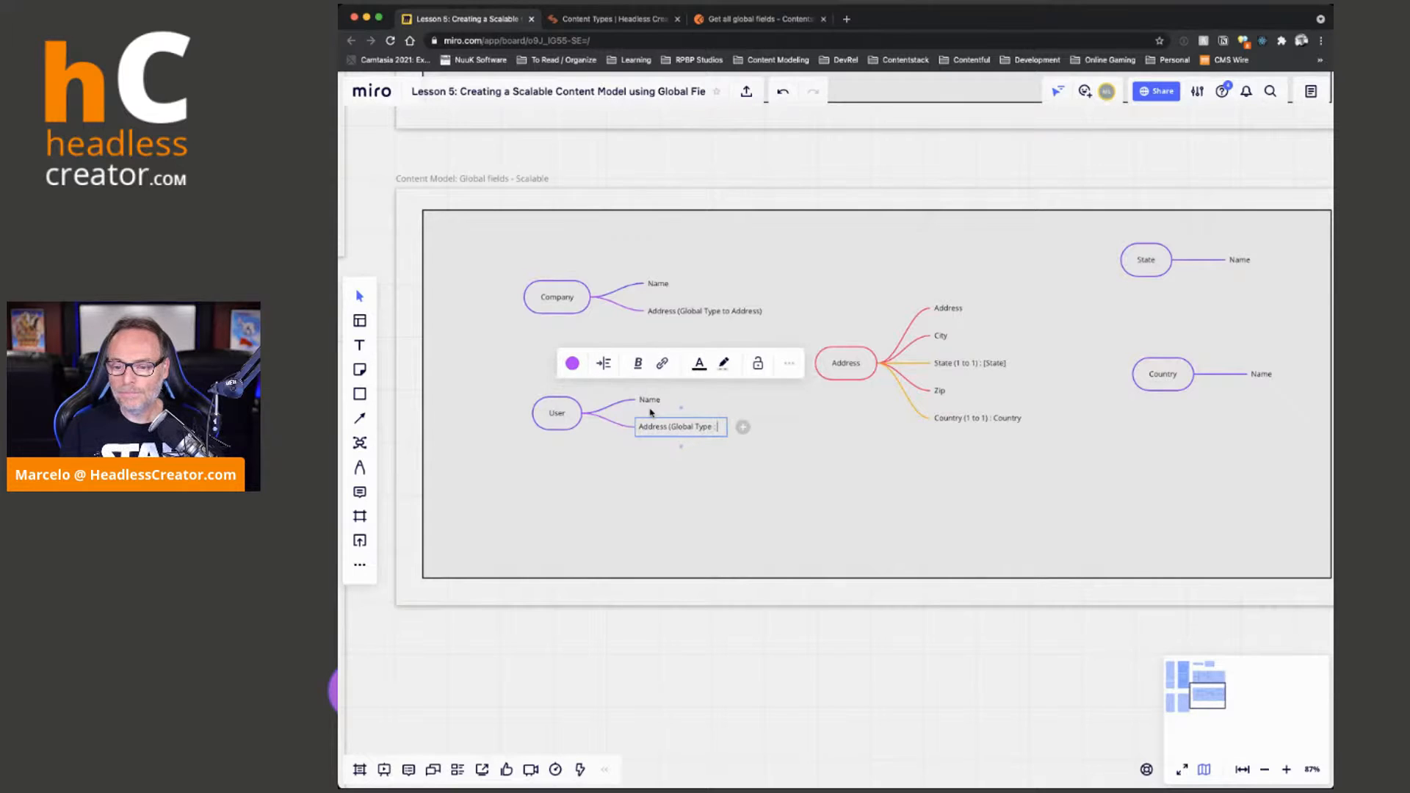
{"action": "type", "text": ")"}
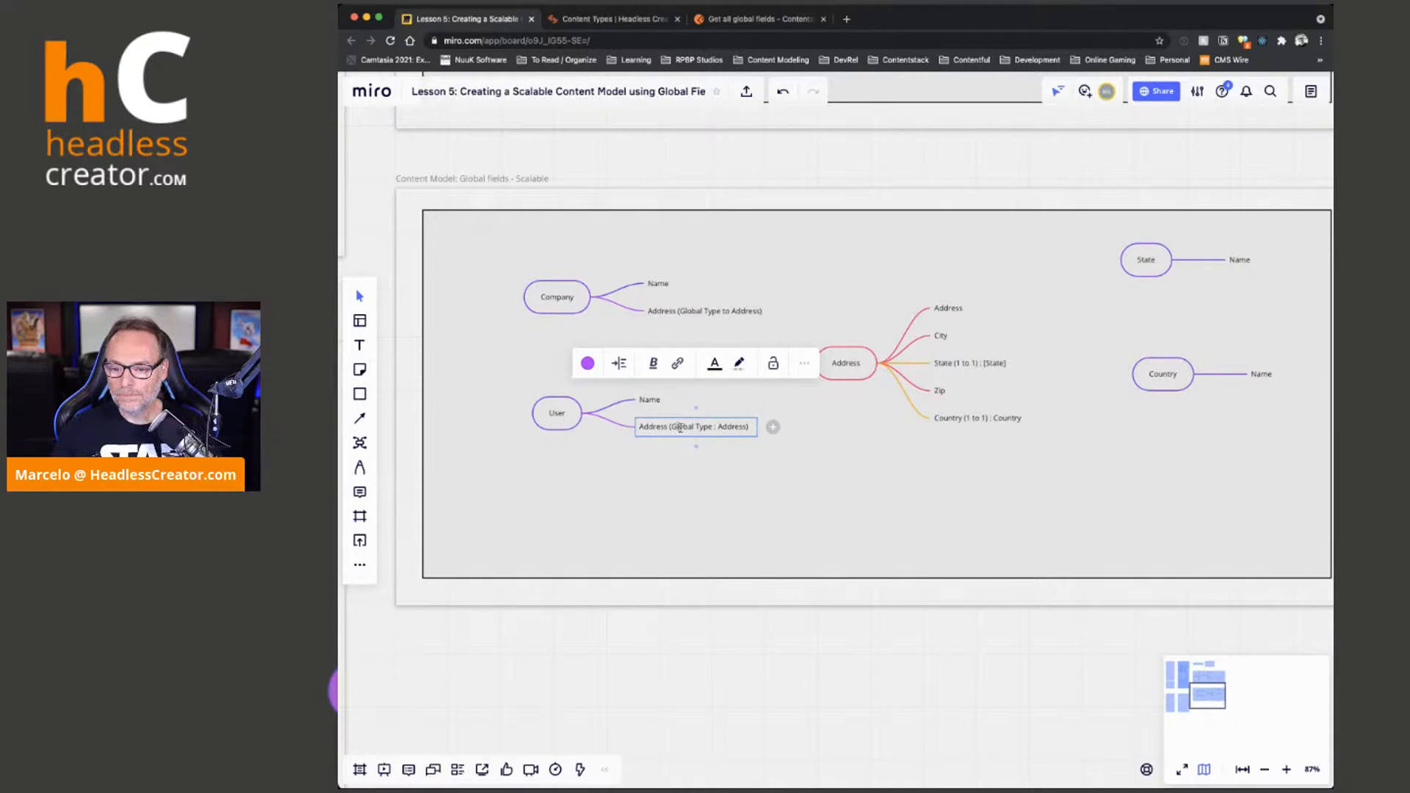
Relabel the Company map's address branch as "Address (Global Type : Address)", reusing the text of the User map's branch
{"action": "triple_click", "coordinate": [681, 429]}
{"action": "key", "text": "super+c"}
{"action": "triple_click", "coordinate": [724, 311]}
{"action": "key", "text": "super+v"}
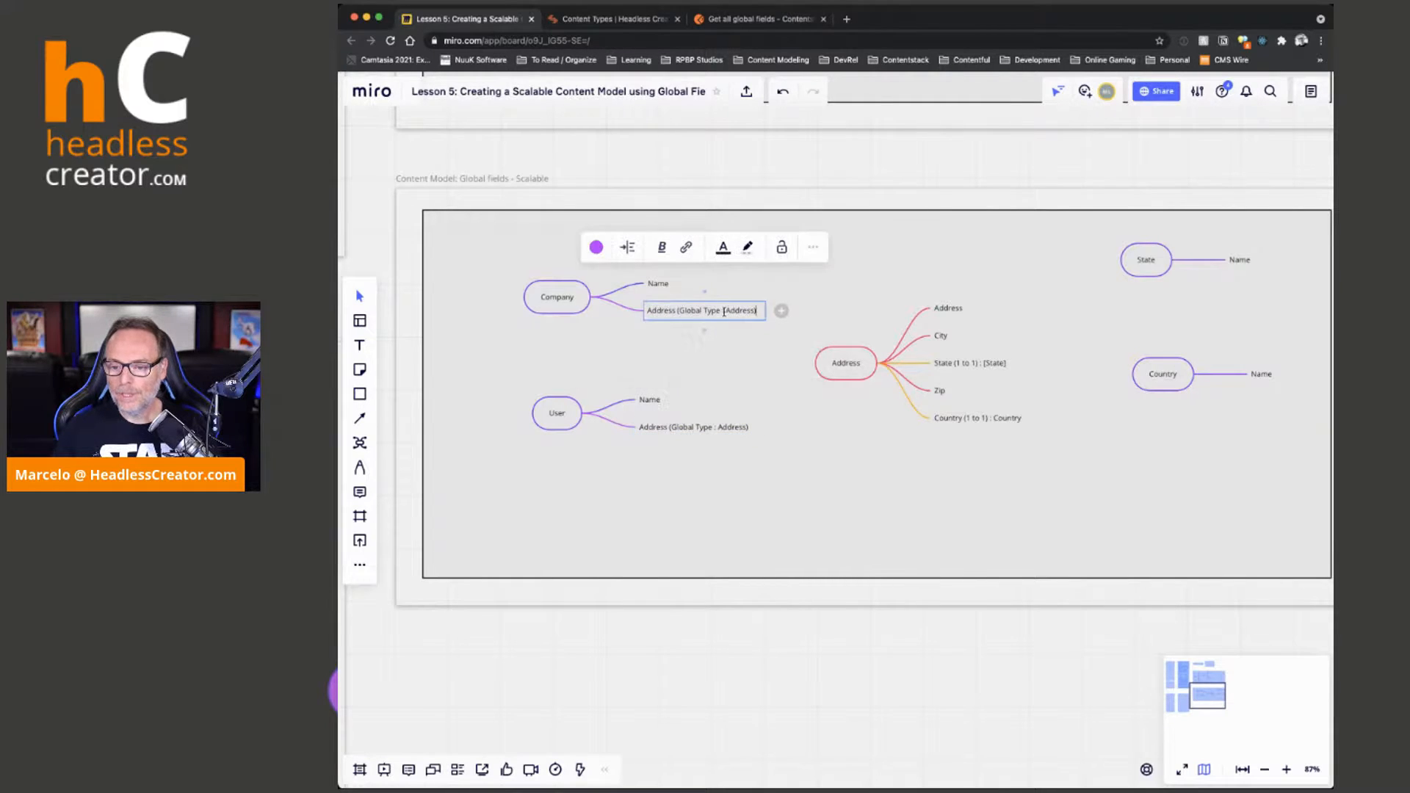
{"action": "left_click", "coordinate": [736, 357]}
Color the "Address (Global Type : Address)" branches of the Company and User maps pinkish red to match the Address map
{"action": "left_click", "coordinate": [657, 312]}
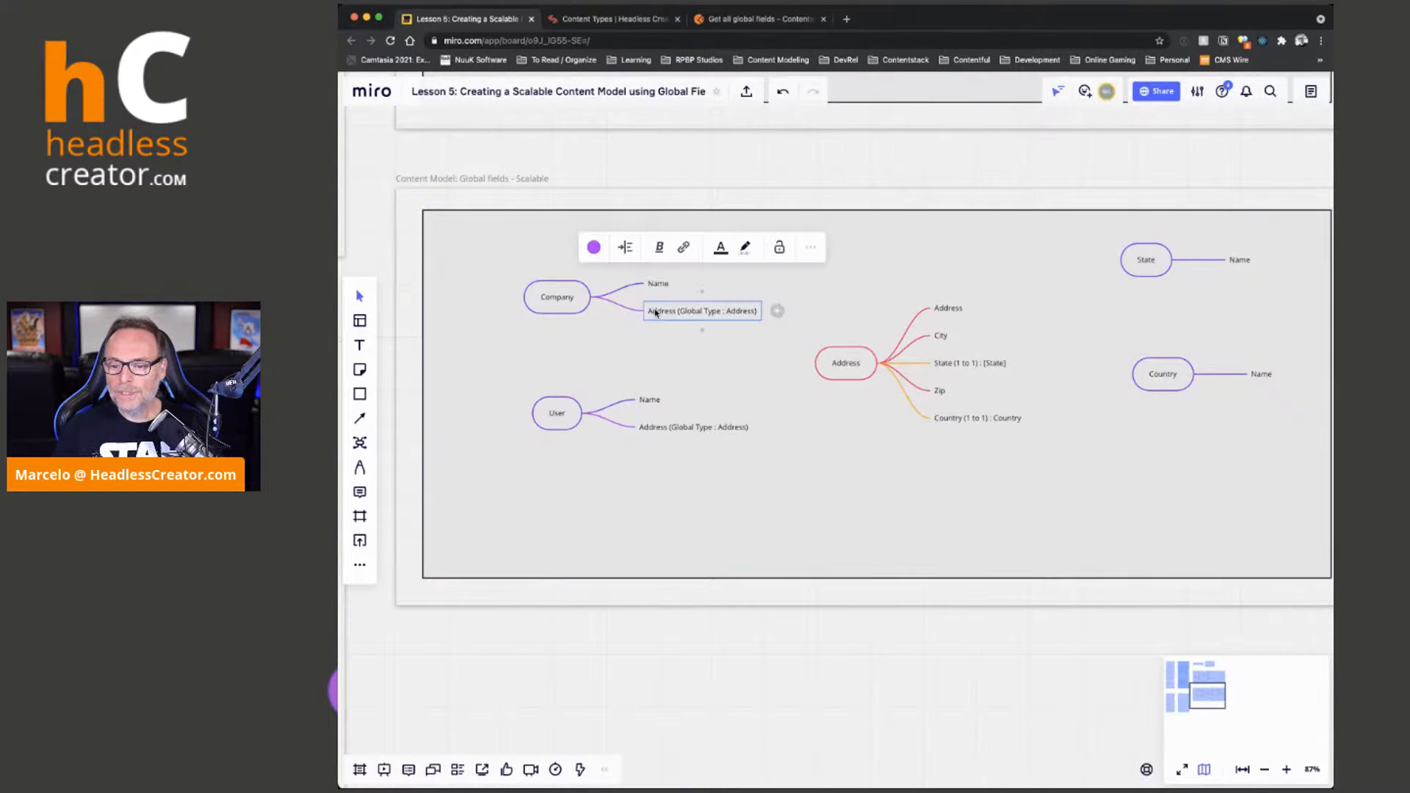
{"action": "left_click", "coordinate": [595, 248]}
{"action": "left_click", "coordinate": [630, 281]}
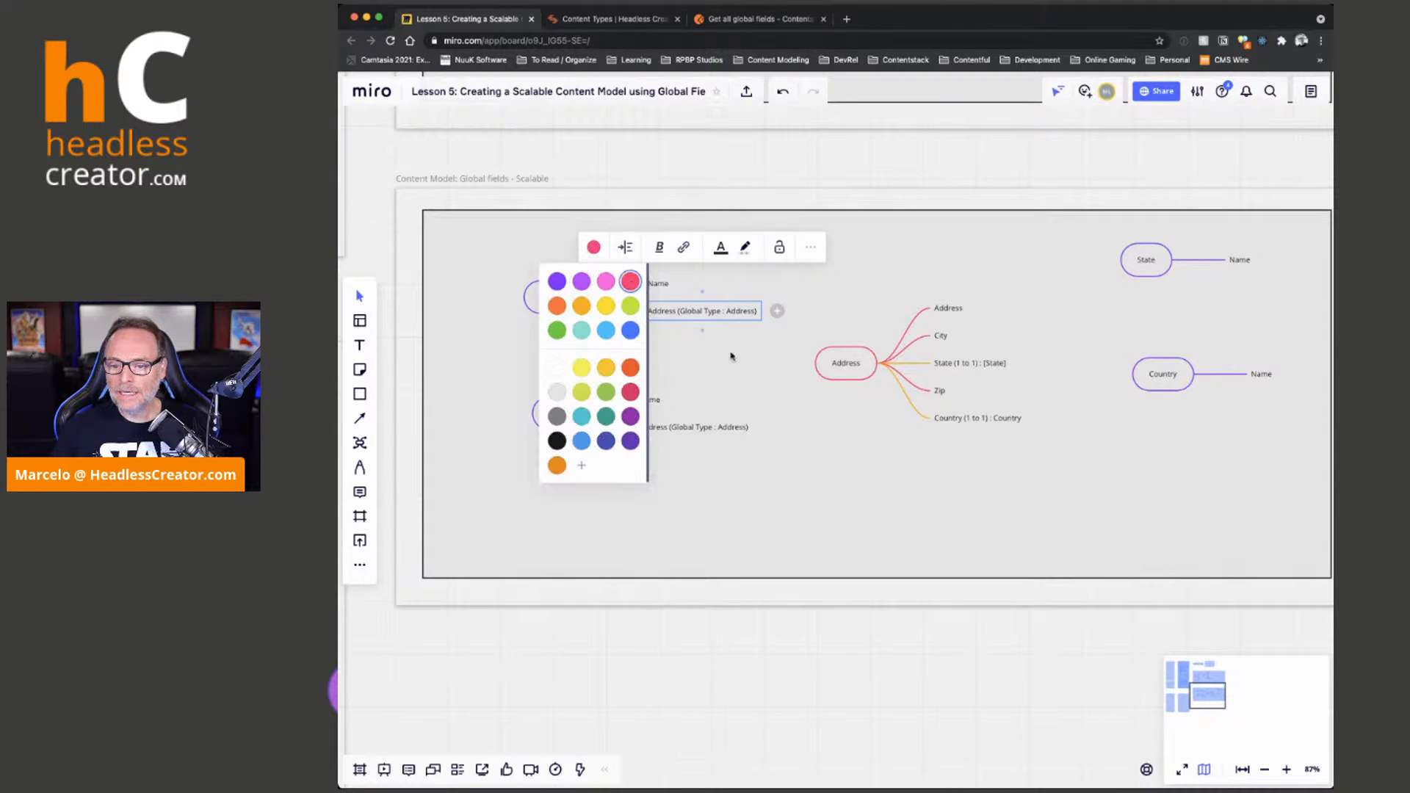
{"action": "left_click", "coordinate": [733, 357]}
{"action": "left_click", "coordinate": [664, 432]}
{"action": "left_click", "coordinate": [585, 363]}
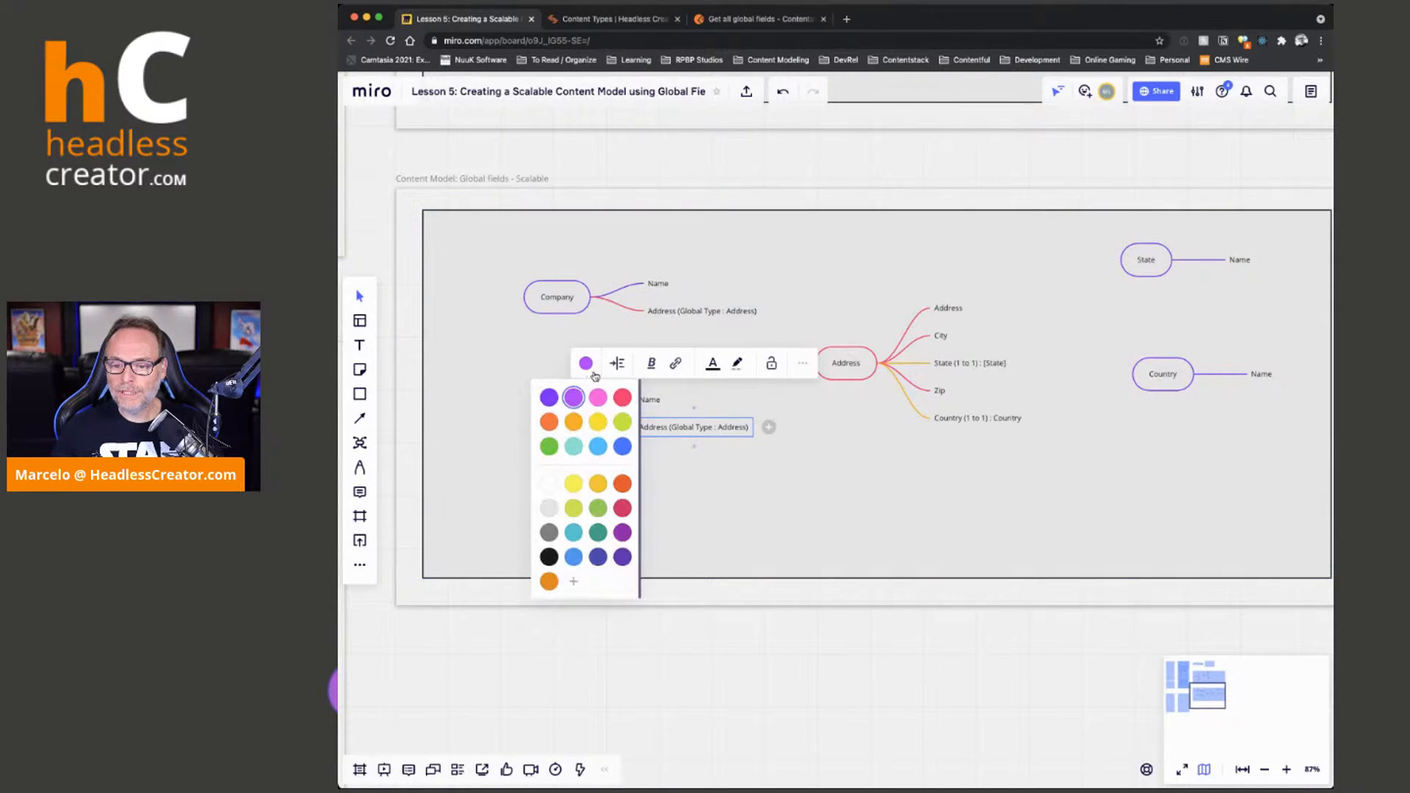
{"action": "left_click", "coordinate": [622, 398]}
{"action": "left_click", "coordinate": [806, 488]}
Move the Company and User maps slightly further up and left within the scalable model frame
{"action": "left_click_drag", "start_coordinate": [560, 301], "coordinate": [540, 292]}
{"action": "left_click_drag", "start_coordinate": [557, 414], "coordinate": [537, 408]}
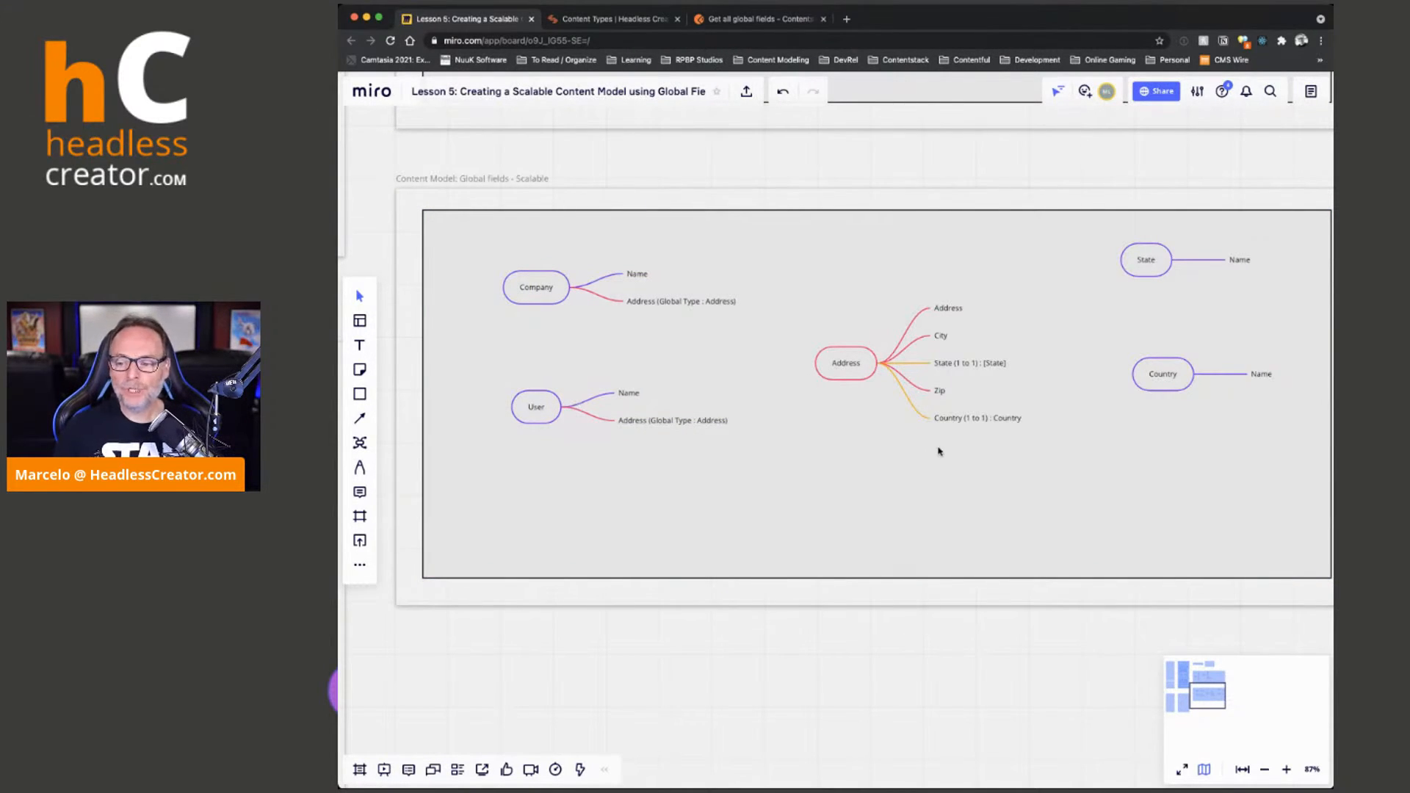
Select the Address map's Country reference branch
{"action": "left_click", "coordinate": [976, 418]}
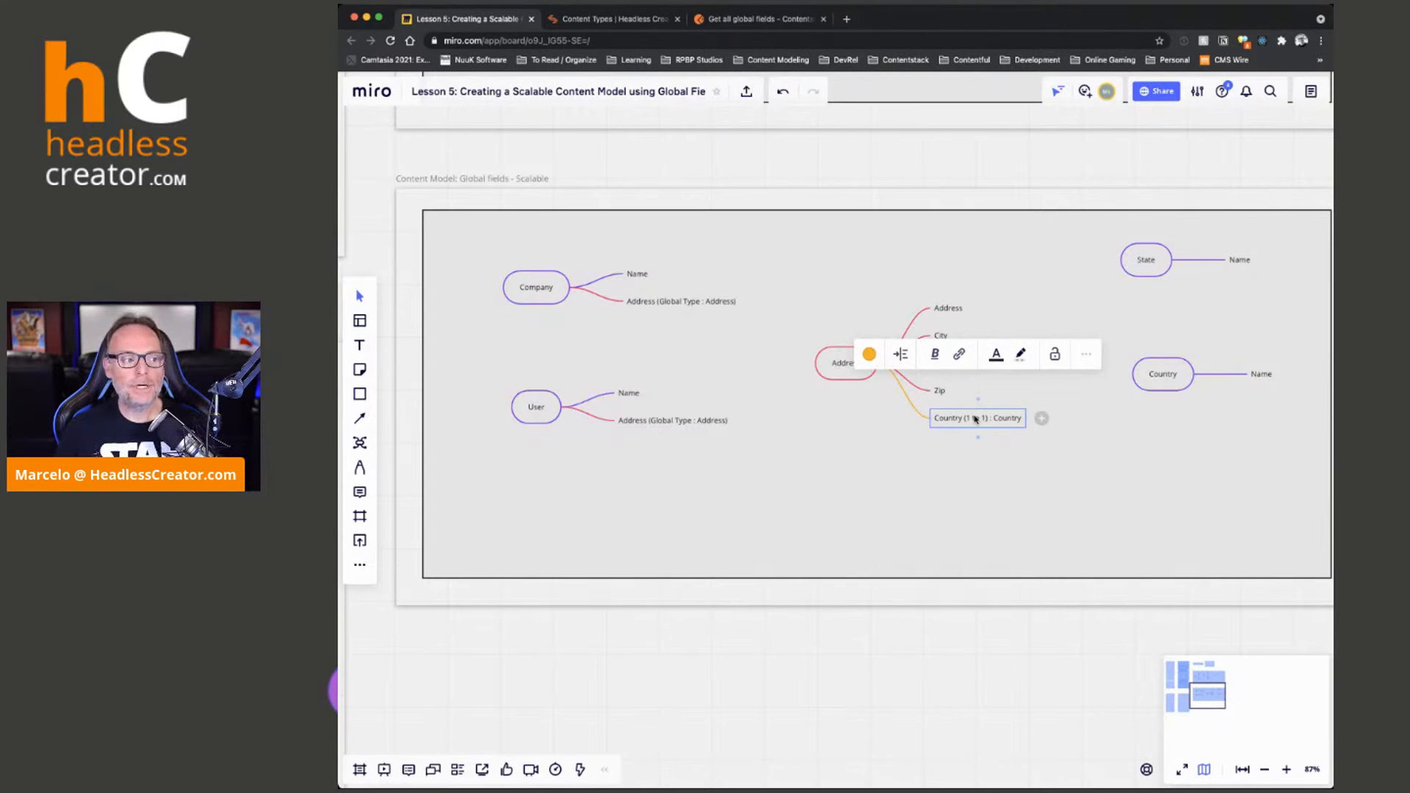